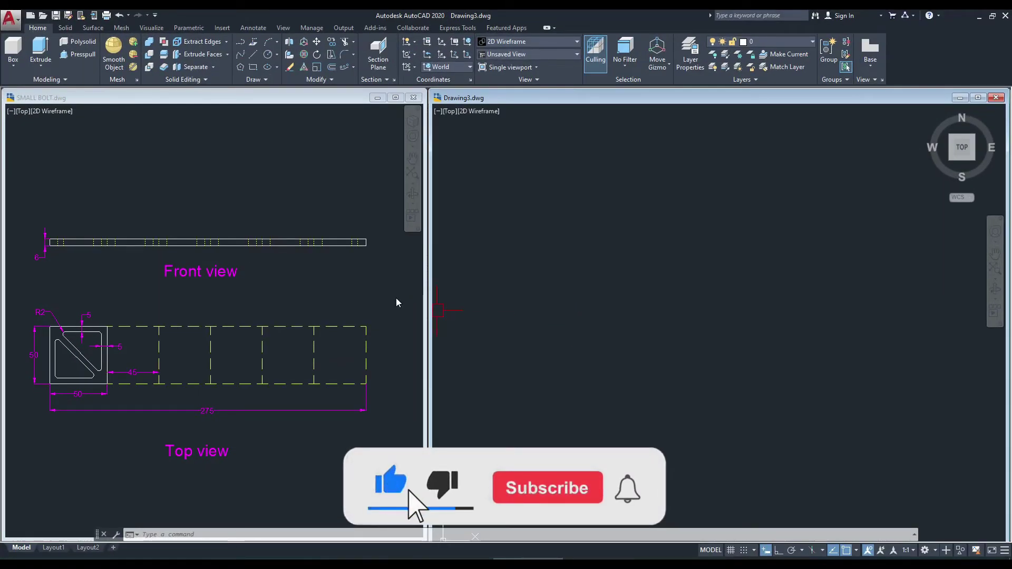
# Step: Review the plate's top-view detail in the reference bolt drawing, then return to blank Drawing3
pyautogui.click(340, 303)
pyautogui.moveTo(308, 295); pyautogui.dragTo(321, 276, button='middle')
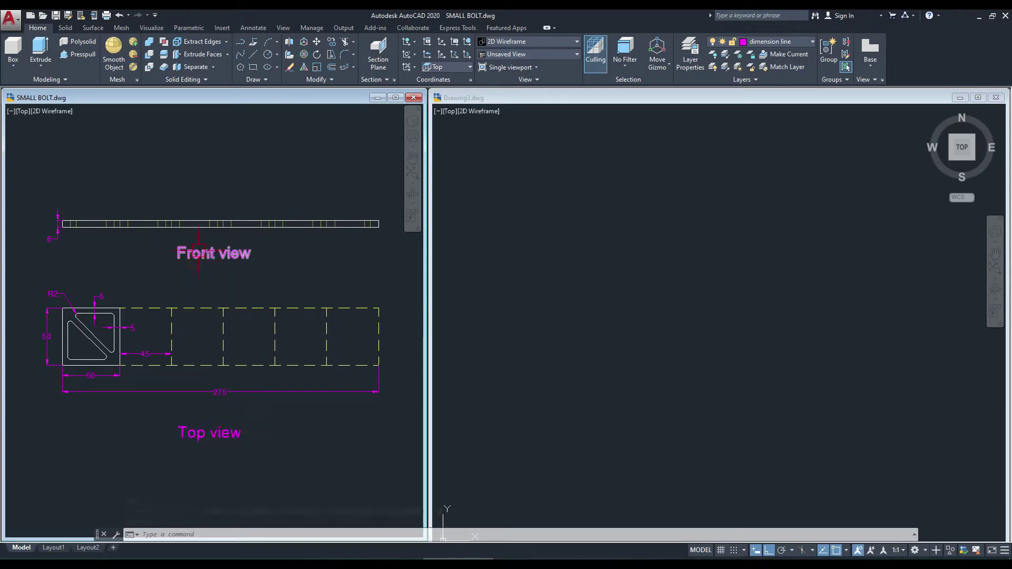
pyautogui.scroll(2, 211, 261)
pyautogui.scroll(-2, 211, 261)
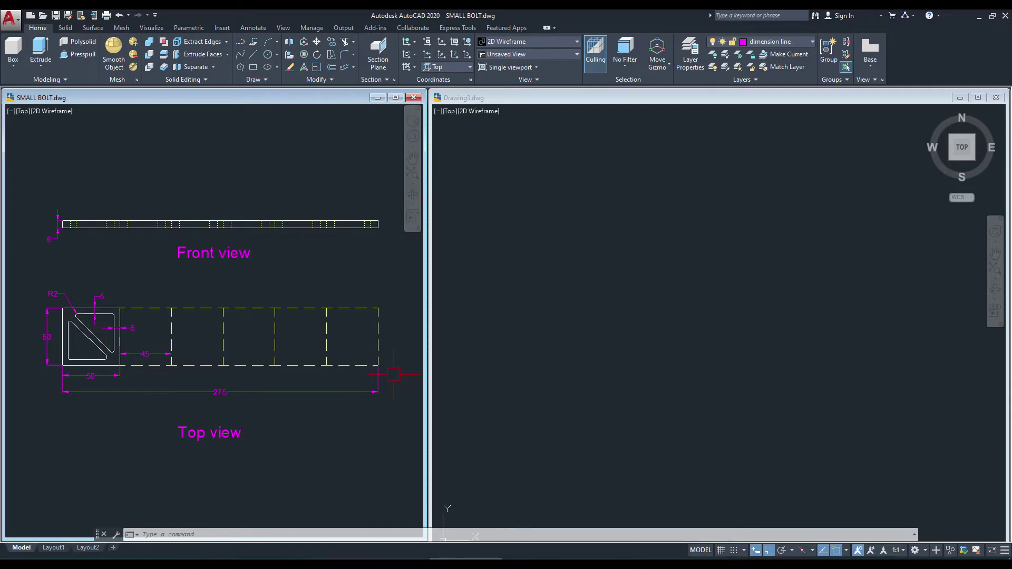
pyautogui.click(530, 300)
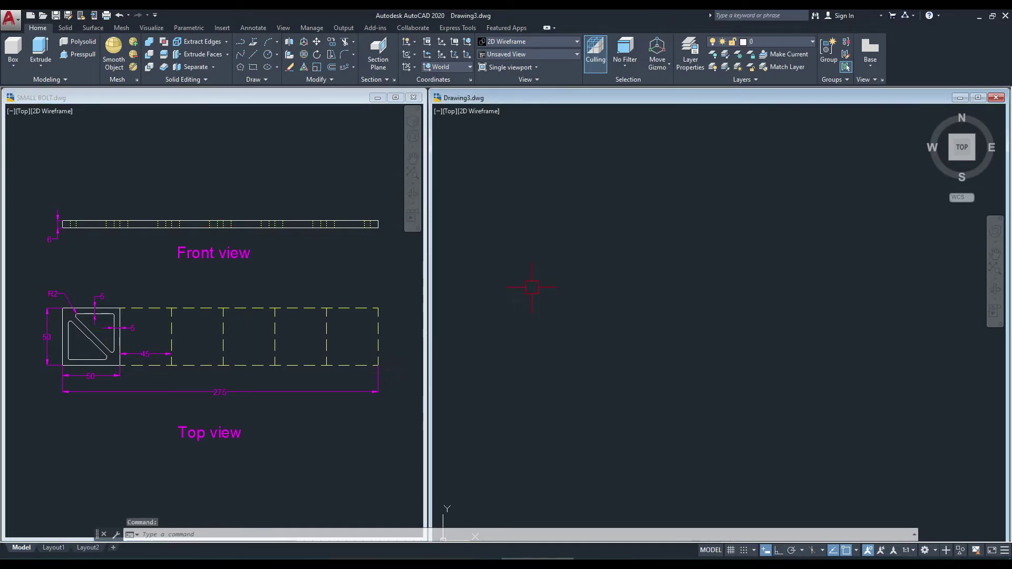
pyautogui.click(226, 299)
pyautogui.scroll(1, 79, 335)
pyautogui.scroll(2, 79, 335)
pyautogui.scroll(2, 79, 335)
pyautogui.moveTo(84, 332); pyautogui.dragTo(135, 348, button='middle')
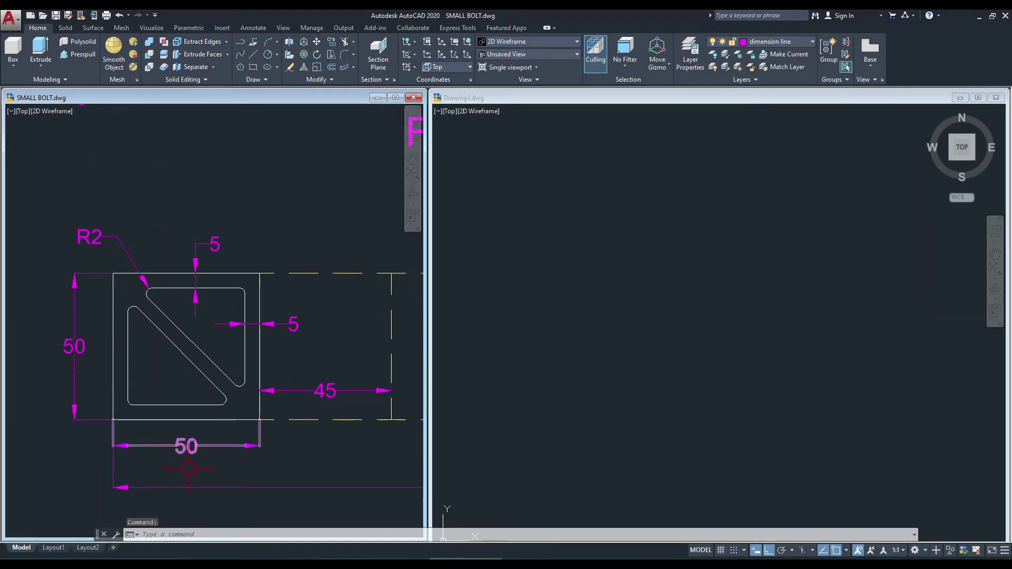
pyautogui.click(583, 262)
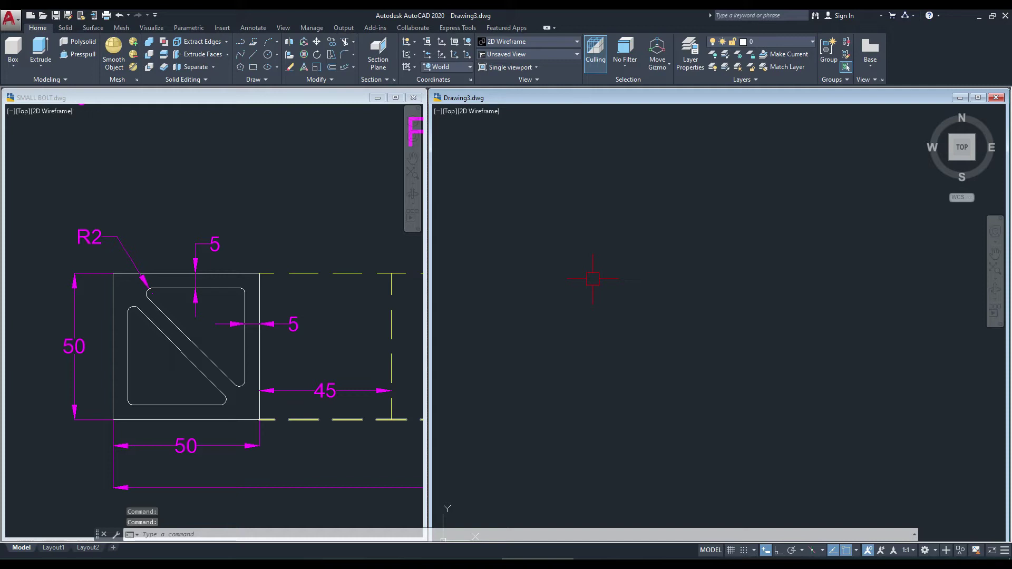
# Step: Draw a 50 x 50 square with REC using the Dimensions option
pyautogui.write('rec')
pyautogui.press('Return')
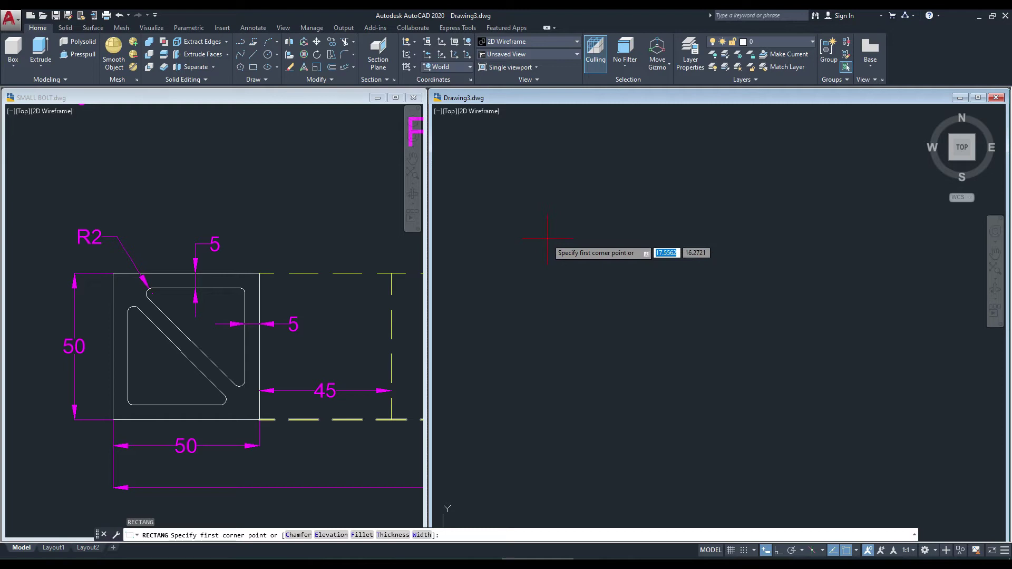
pyautogui.click(548, 239)
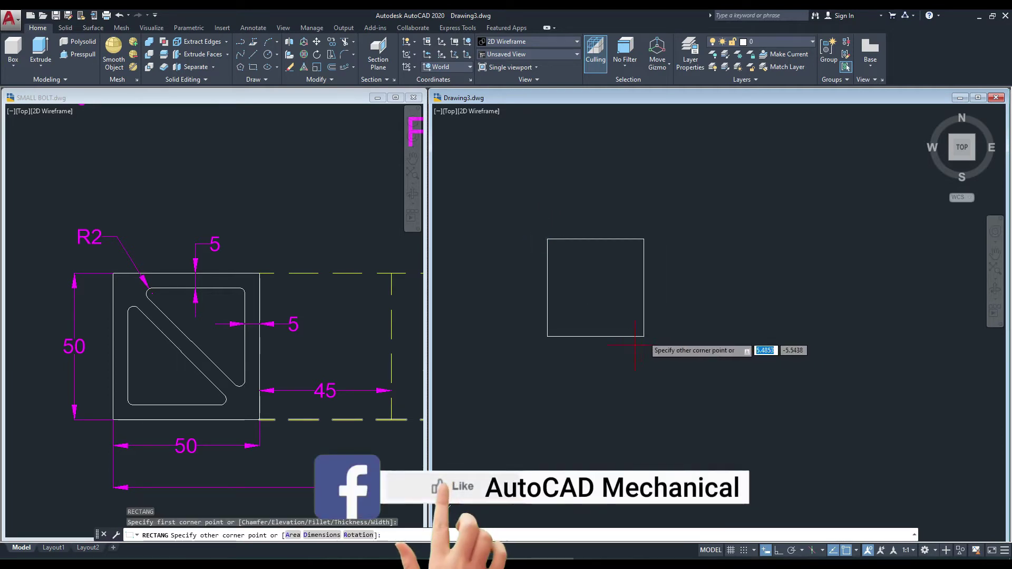
pyautogui.click(330, 536)
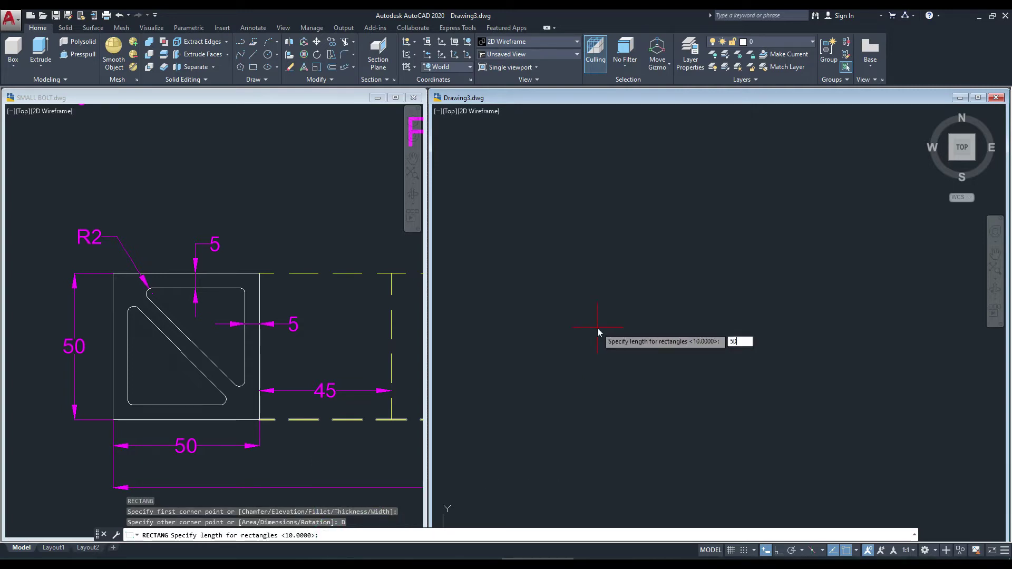
pyautogui.press('Return')
pyautogui.write('50')
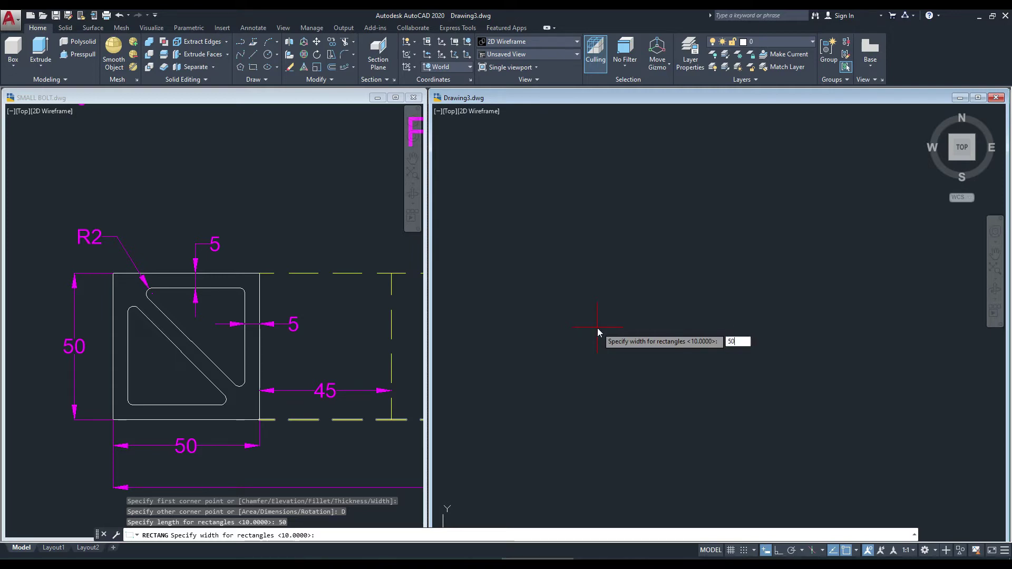
pyautogui.press('Return')
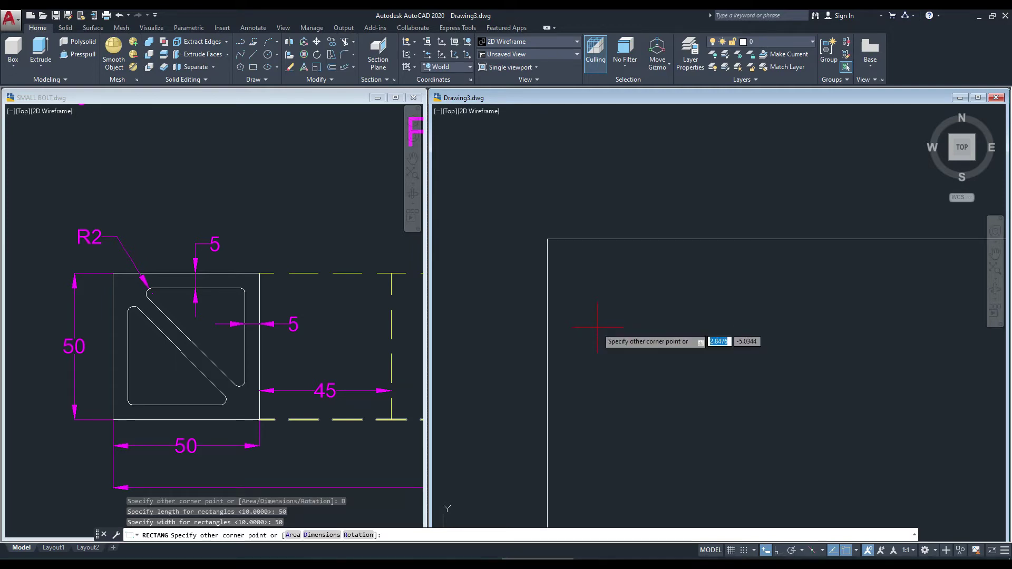
pyautogui.click(594, 324)
pyautogui.scroll(-2, 638, 287)
pyautogui.moveTo(646, 290); pyautogui.dragTo(626, 230, button='middle')
pyautogui.scroll(-4, 693, 286)
pyautogui.moveTo(728, 286); pyautogui.dragTo(708, 292, button='middle')
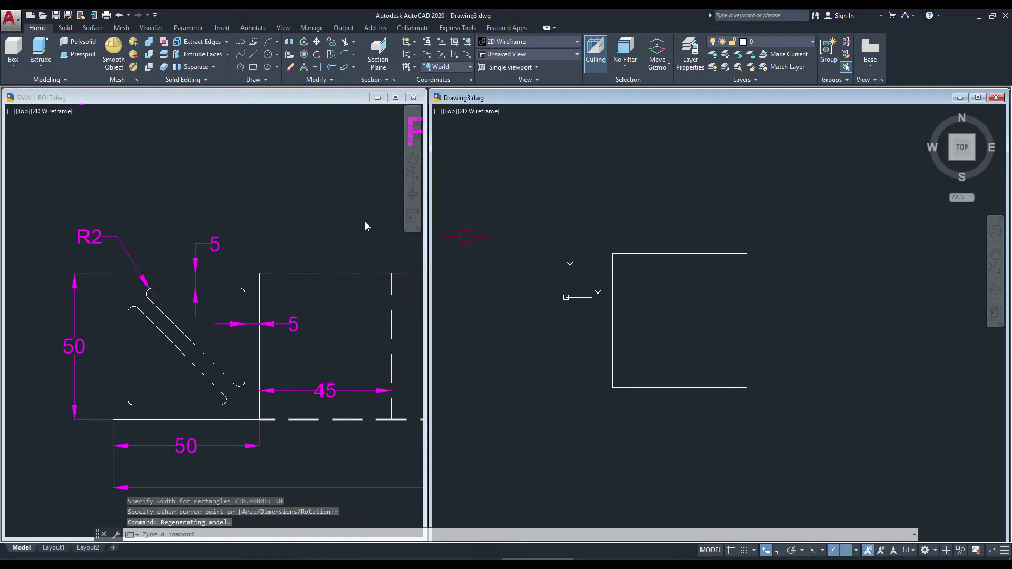
pyautogui.click(330, 224)
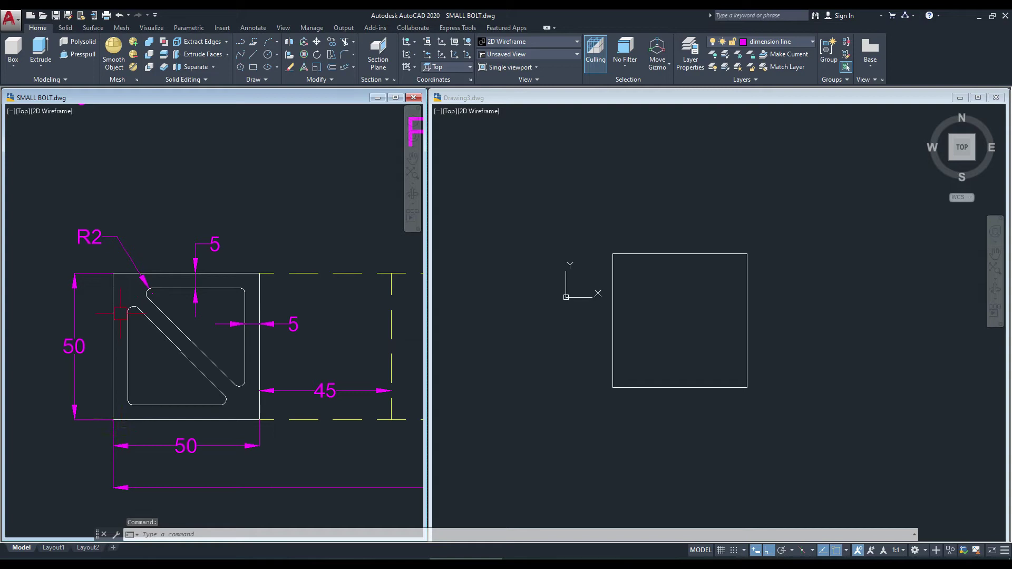
# Step: Offset the 50 mm square 5 mm inward to form the inner square
pyautogui.click(679, 328)
pyautogui.scroll(2, 671, 253)
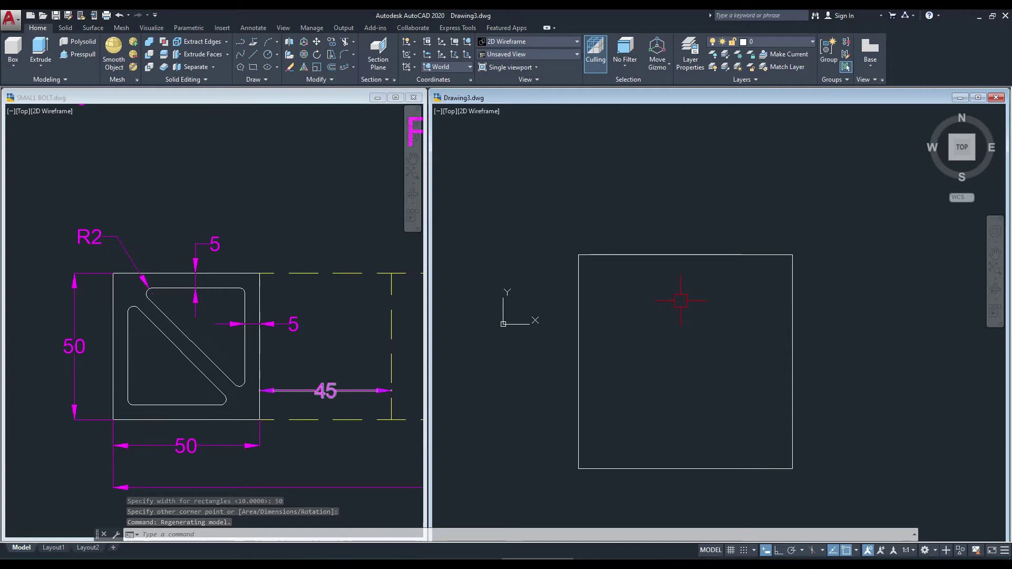
pyautogui.write('o')
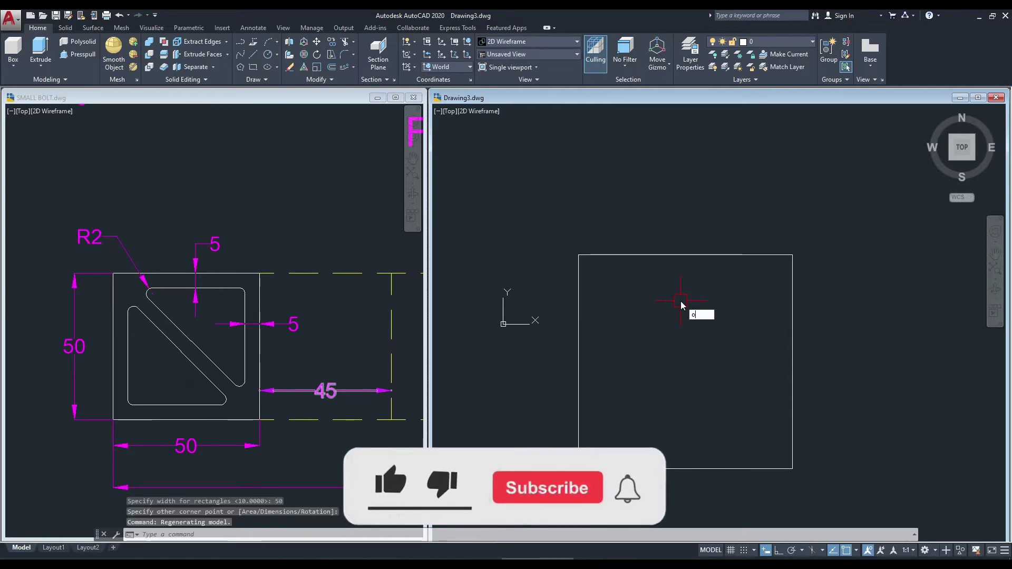
pyautogui.press('Return')
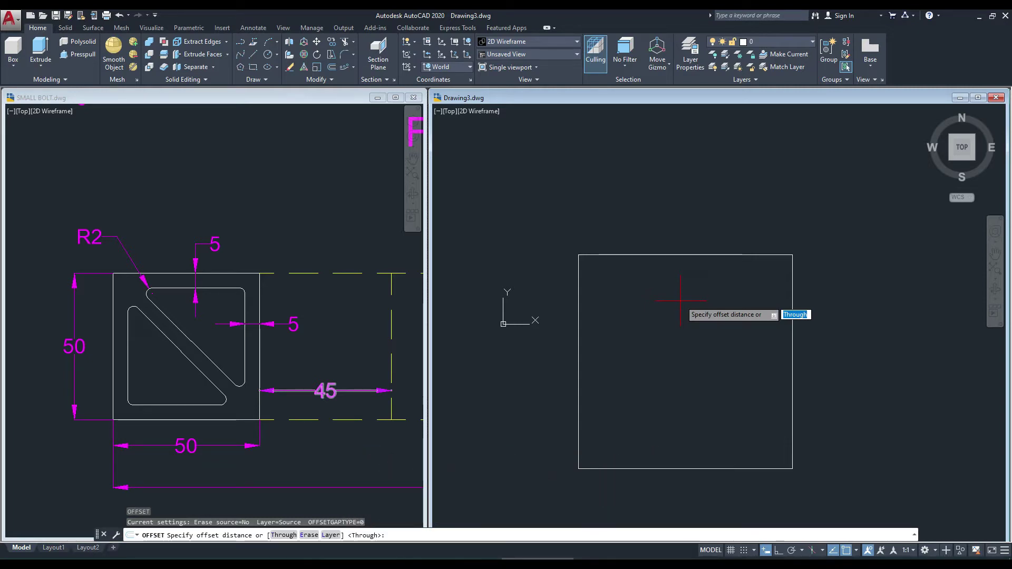
pyautogui.write('5')
pyautogui.press('Return')
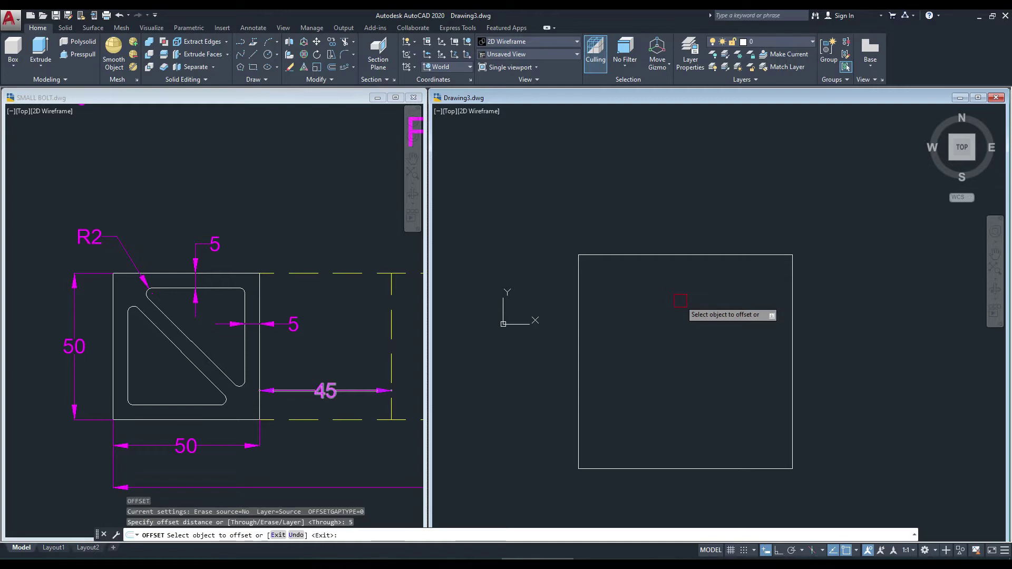
pyautogui.click(685, 256)
pyautogui.click(685, 284)
pyautogui.press('Escape')
pyautogui.moveTo(621, 356); pyautogui.dragTo(621, 341, button='middle')
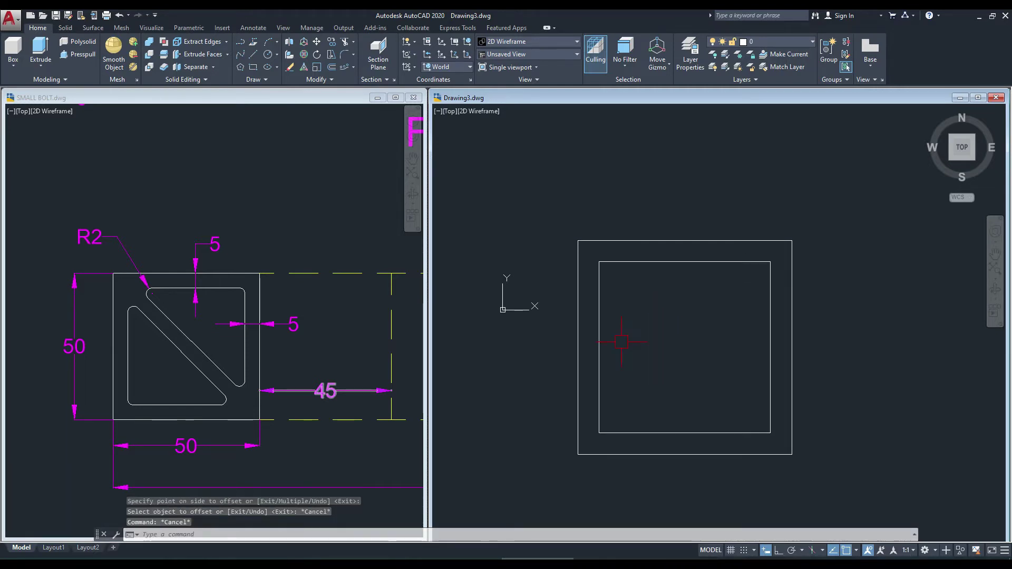
pyautogui.press('Return')
# Step: Draw a diagonal line from the outer top-left corner to the outer bottom-right corner
pyautogui.click(578, 241)
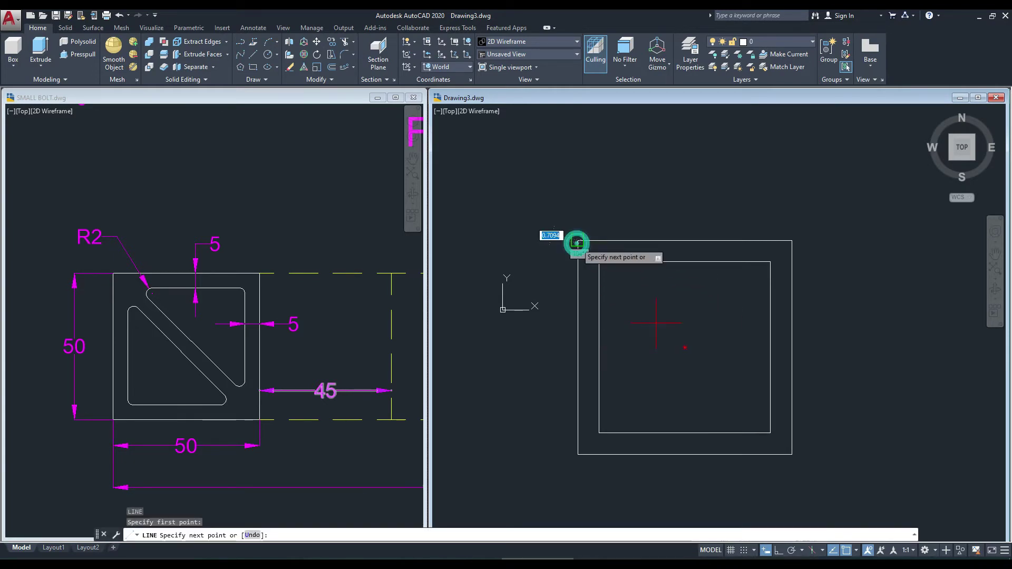
pyautogui.click(792, 454)
pyautogui.press('Escape')
pyautogui.moveTo(701, 365); pyautogui.dragTo(692, 363, button='middle')
pyautogui.scroll(2, 692, 364)
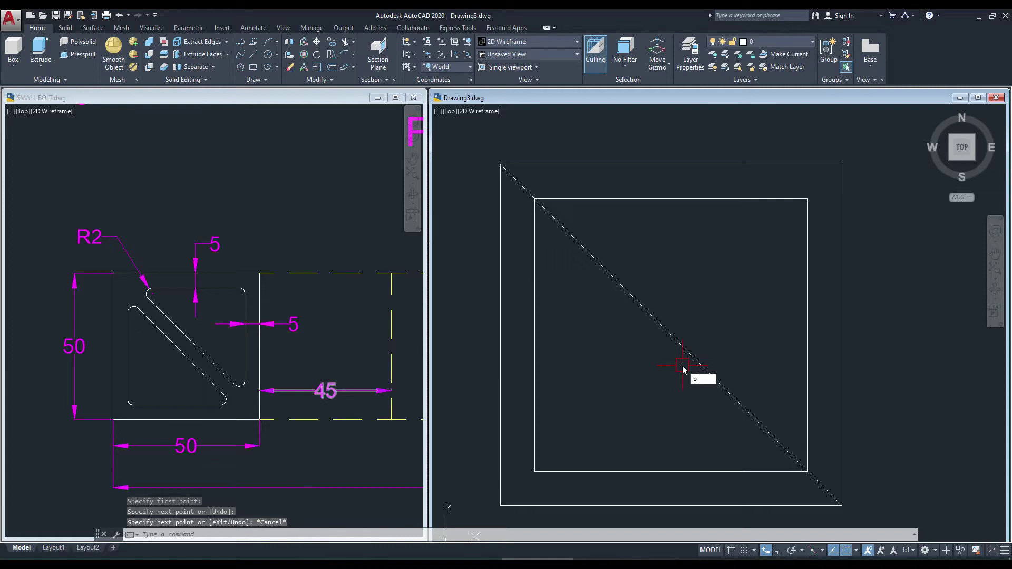
# Step: Offset the diagonal 2.5 mm to both sides
pyautogui.press('Return')
pyautogui.write('2.5')
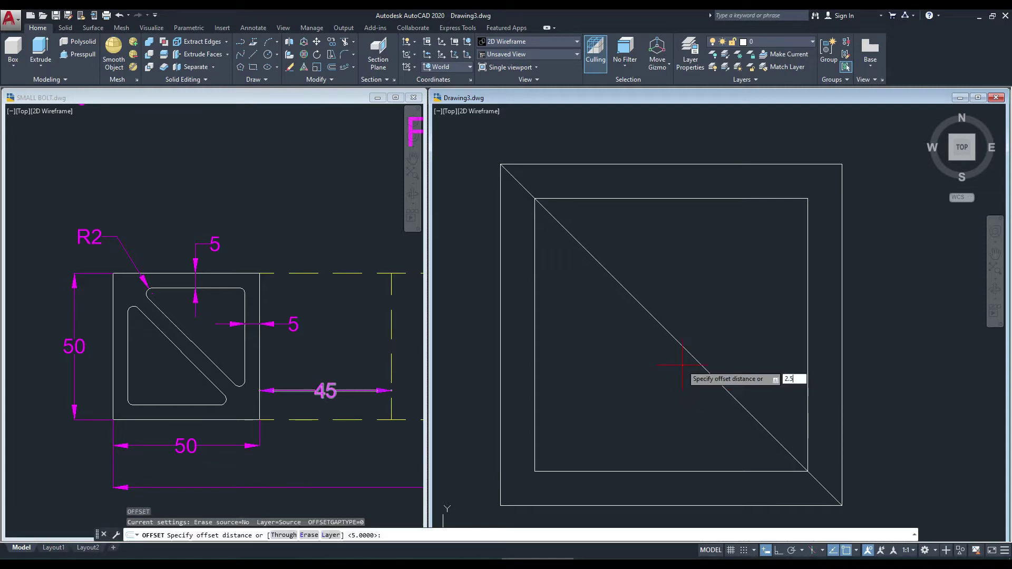
pyautogui.press('Return')
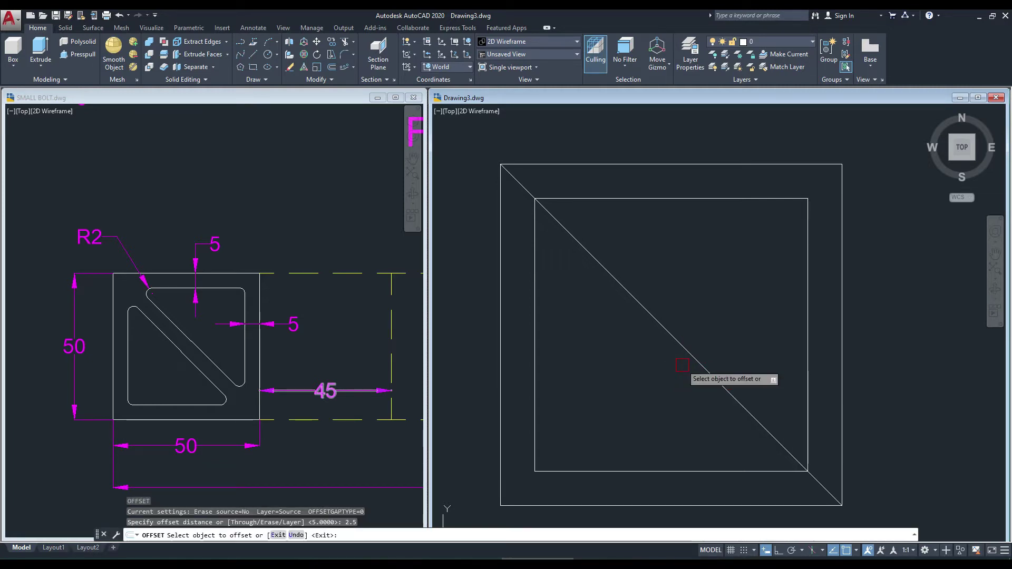
pyautogui.click(682, 365)
pyautogui.click(738, 317)
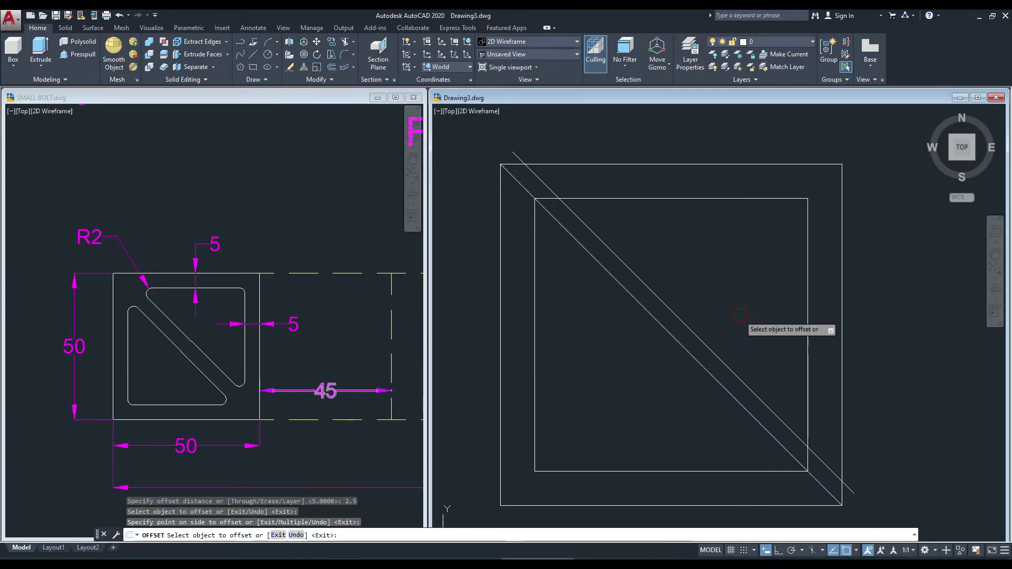
pyautogui.click(680, 343)
pyautogui.click(585, 378)
pyautogui.press('Escape')
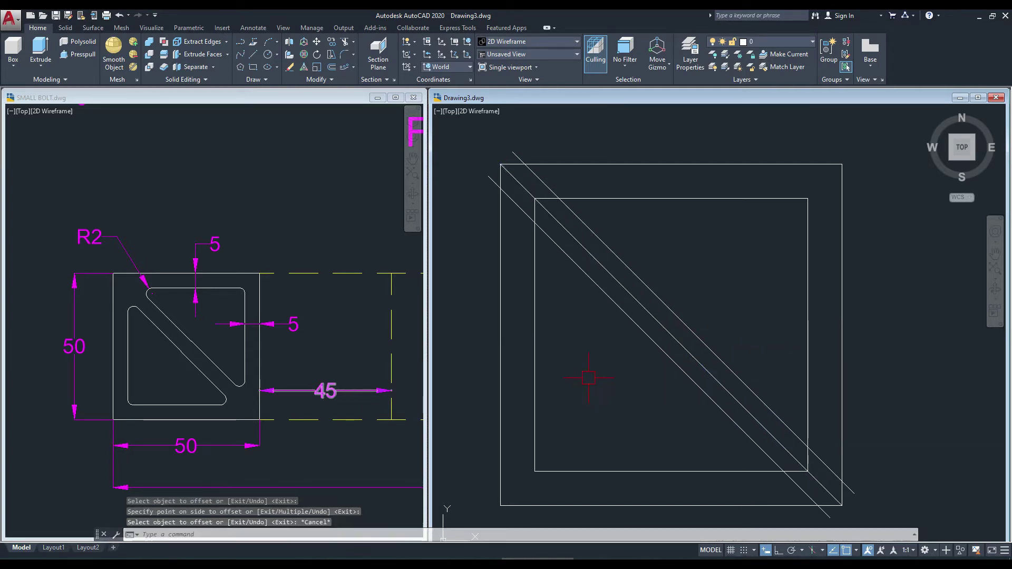
pyautogui.moveTo(593, 358); pyautogui.dragTo(601, 362, button='middle')
pyautogui.press('Escape')
# Step: Trim the inner square edges and diagonal segments lying between the offset lines
pyautogui.write('TR')
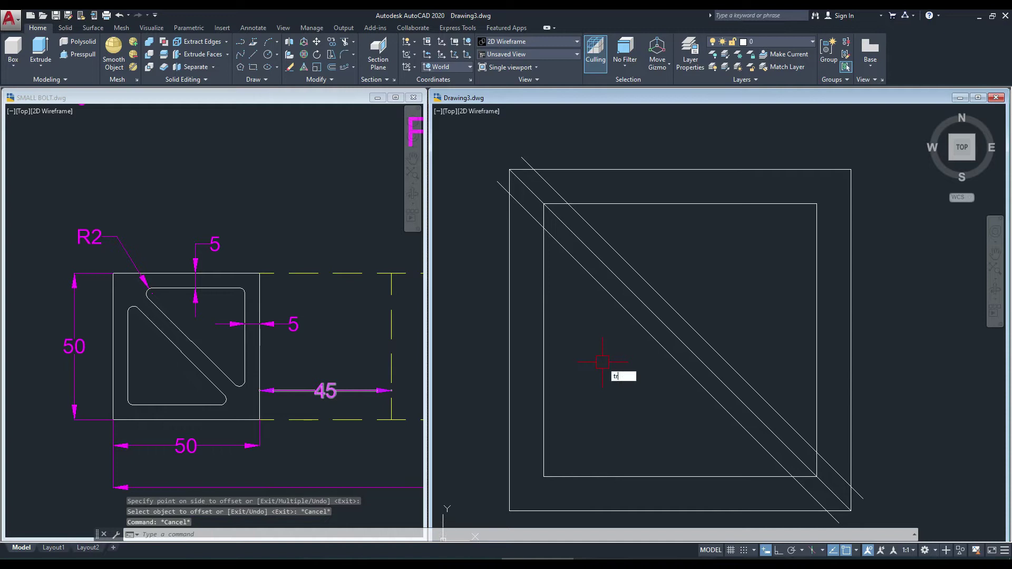
pyautogui.press('Return')
pyautogui.scroll(3, 552, 210)
pyautogui.scroll(-2, 552, 210)
pyautogui.click(611, 252)
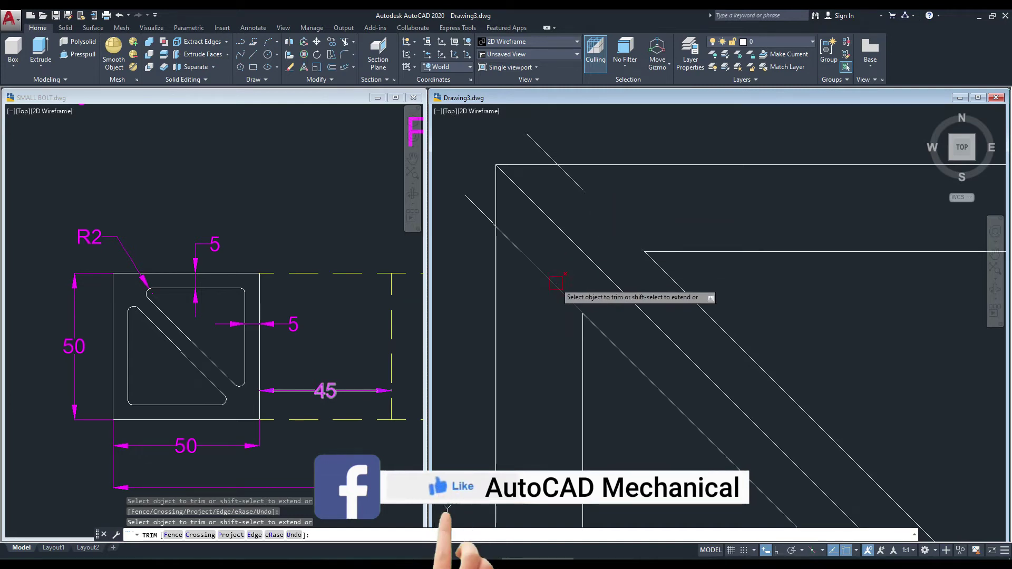
pyautogui.scroll(-2, 543, 192)
pyautogui.scroll(-1, 543, 193)
pyautogui.scroll(2, 638, 373)
pyautogui.scroll(3, 654, 377)
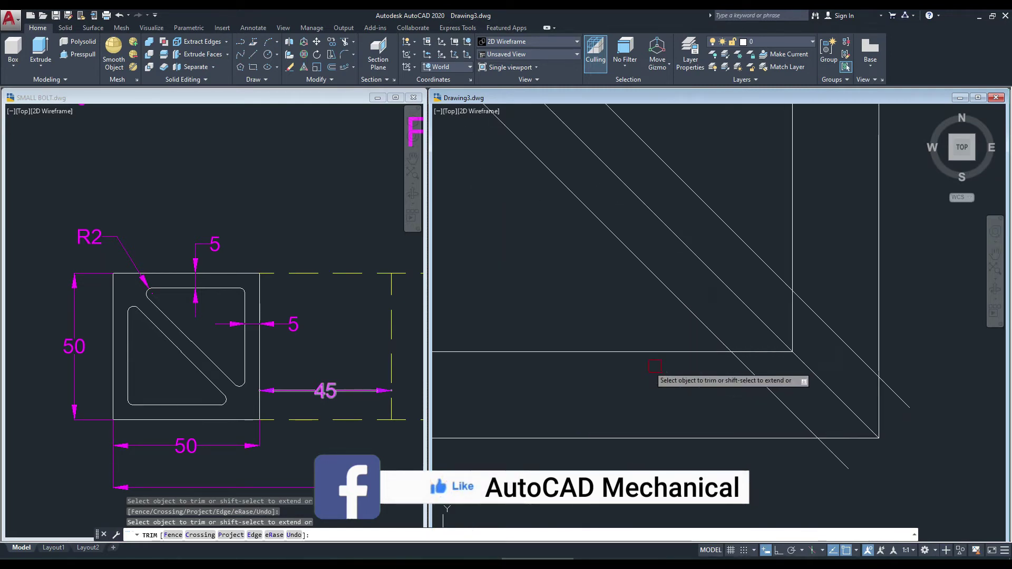
pyautogui.click(764, 353)
pyautogui.click(789, 328)
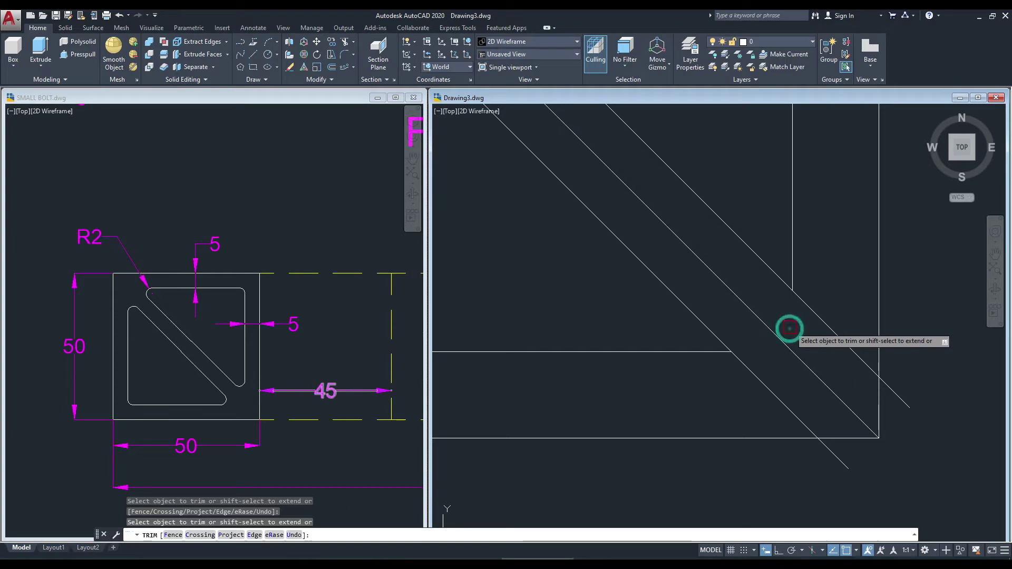
pyautogui.click(825, 318)
pyautogui.click(760, 382)
pyautogui.press('Escape')
# Step: Erase the center diagonal and the leftover short diagonal pieces near the corners
pyautogui.click(853, 327)
pyautogui.click(791, 428)
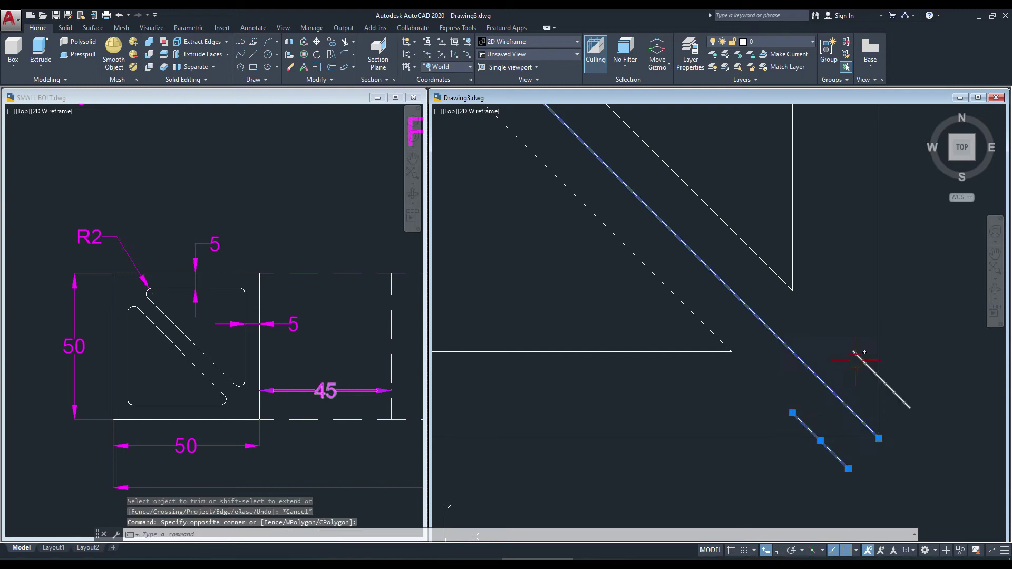
pyautogui.scroll(-4, 859, 357)
pyautogui.moveTo(603, 201); pyautogui.dragTo(597, 289, button='middle')
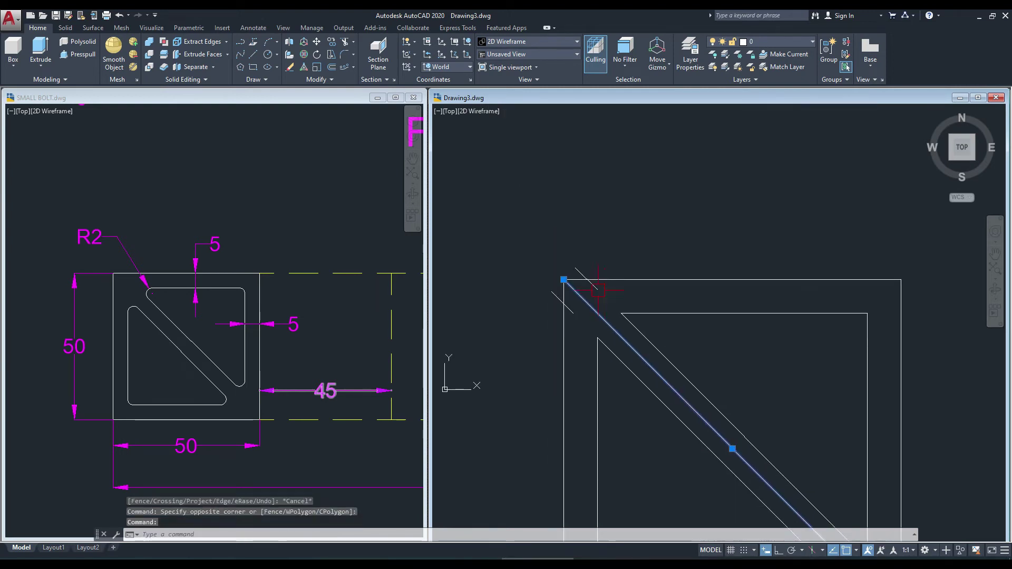
pyautogui.scroll(2, 598, 290)
pyautogui.click(595, 287)
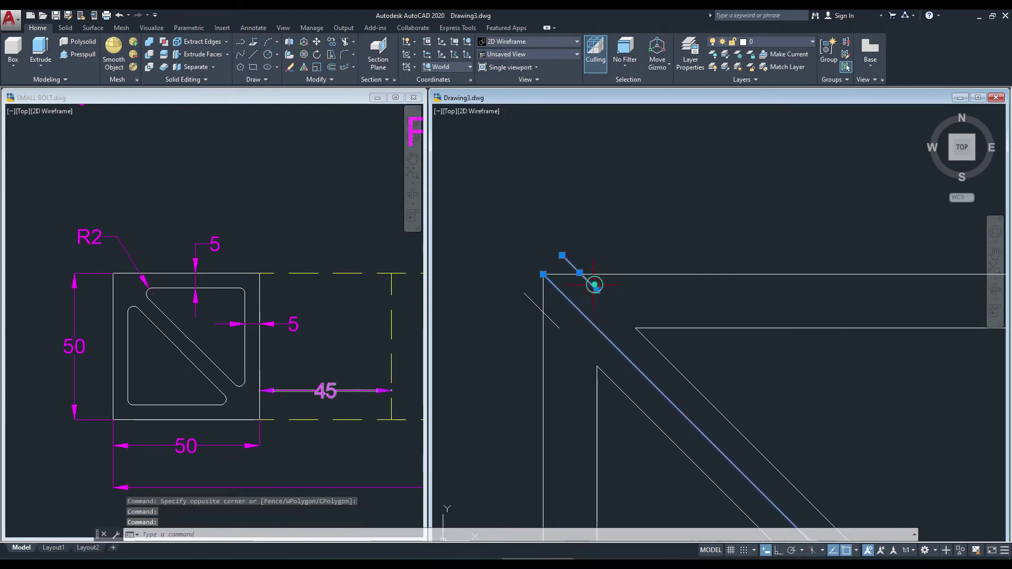
pyautogui.click(553, 324)
pyautogui.write('E')
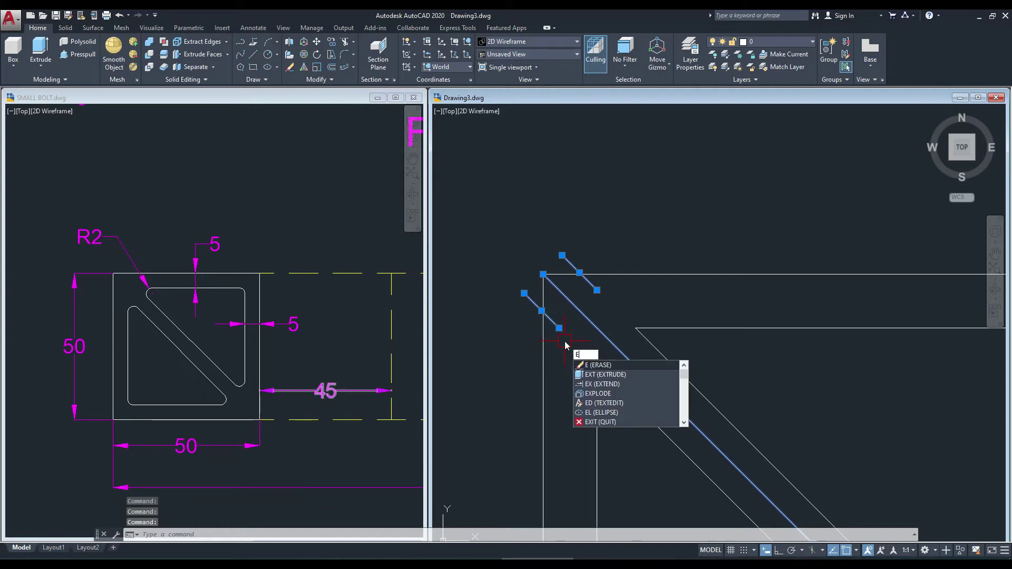
pyautogui.press('Return')
pyautogui.scroll(-4, 578, 218)
# Step: Zoom in on the R2 corner fillet in the SMALL BOLT reference, then reactivate Drawing3
pyautogui.click(281, 271)
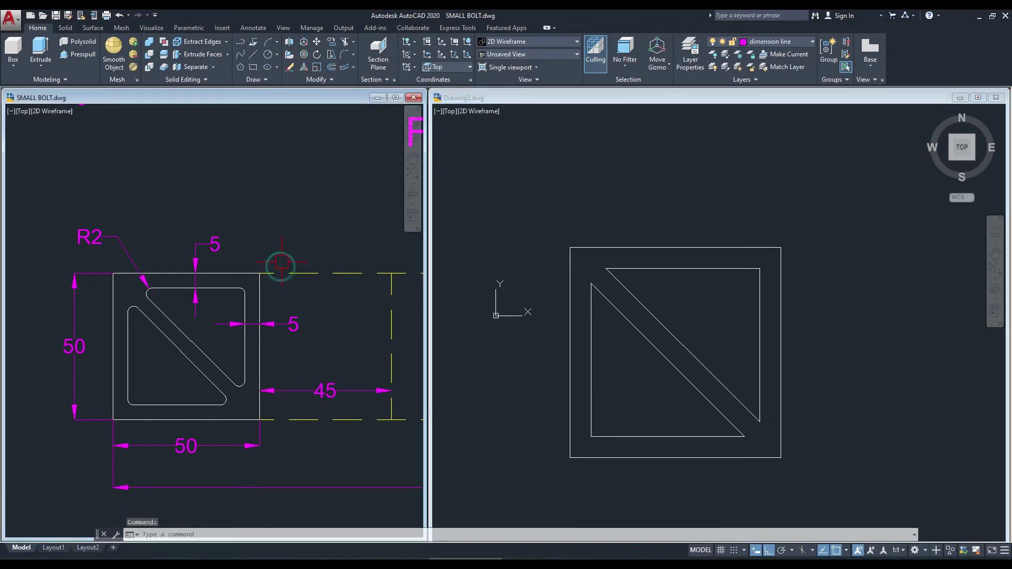
pyautogui.scroll(1, 153, 292)
pyautogui.scroll(3, 158, 293)
pyautogui.scroll(-4, 168, 295)
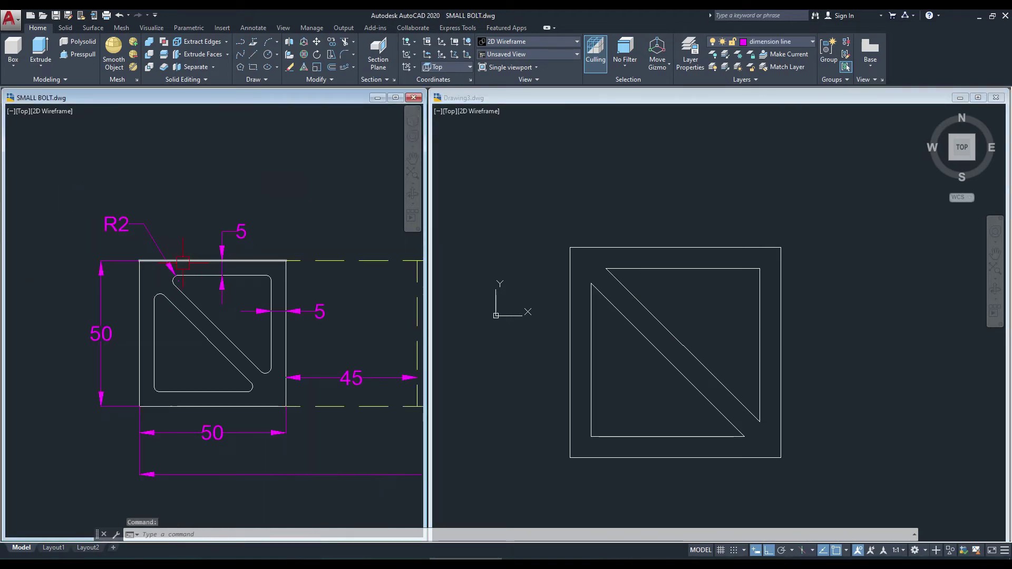
pyautogui.scroll(4, 152, 299)
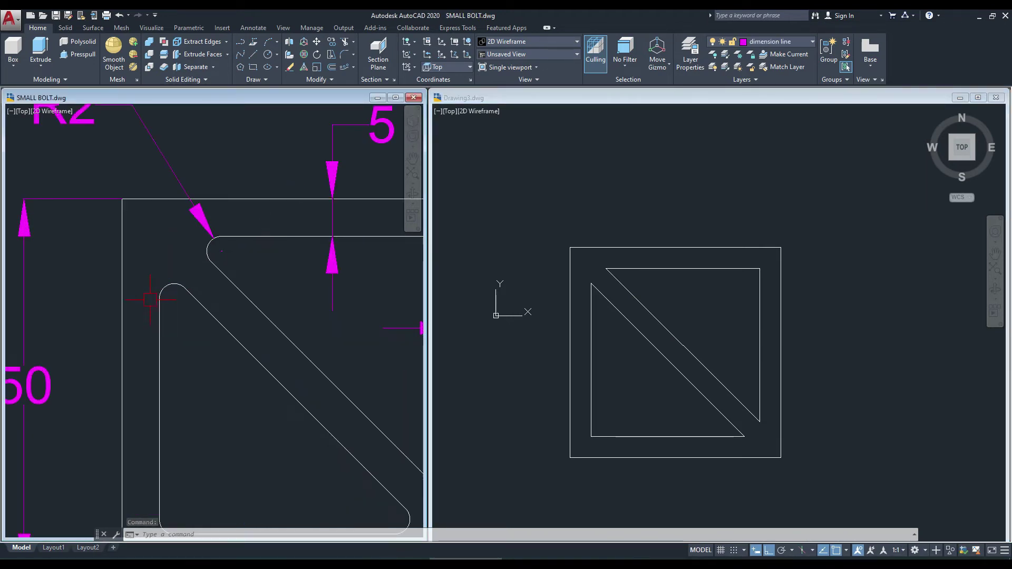
pyautogui.scroll(-2, 163, 295)
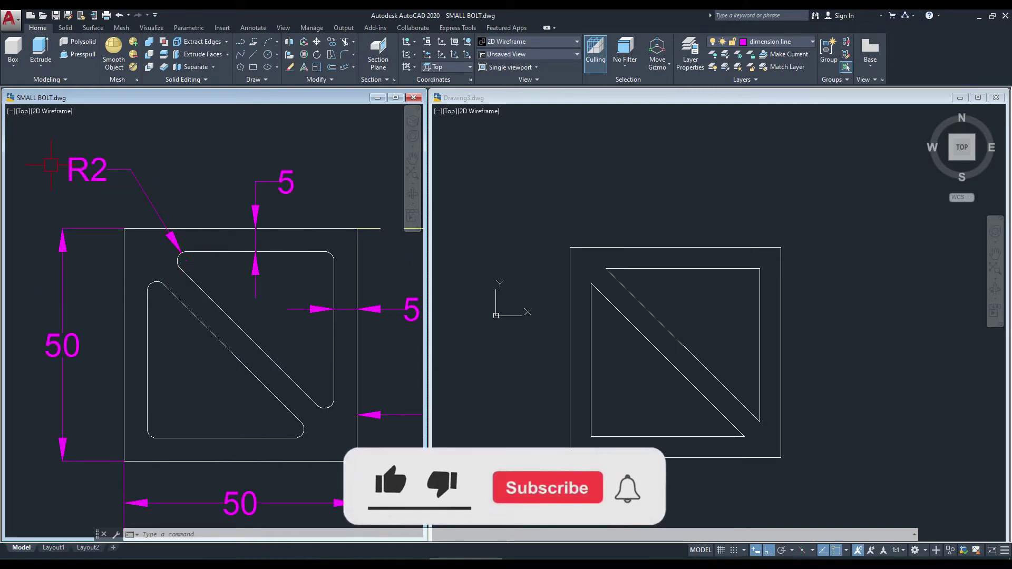
pyautogui.click(660, 306)
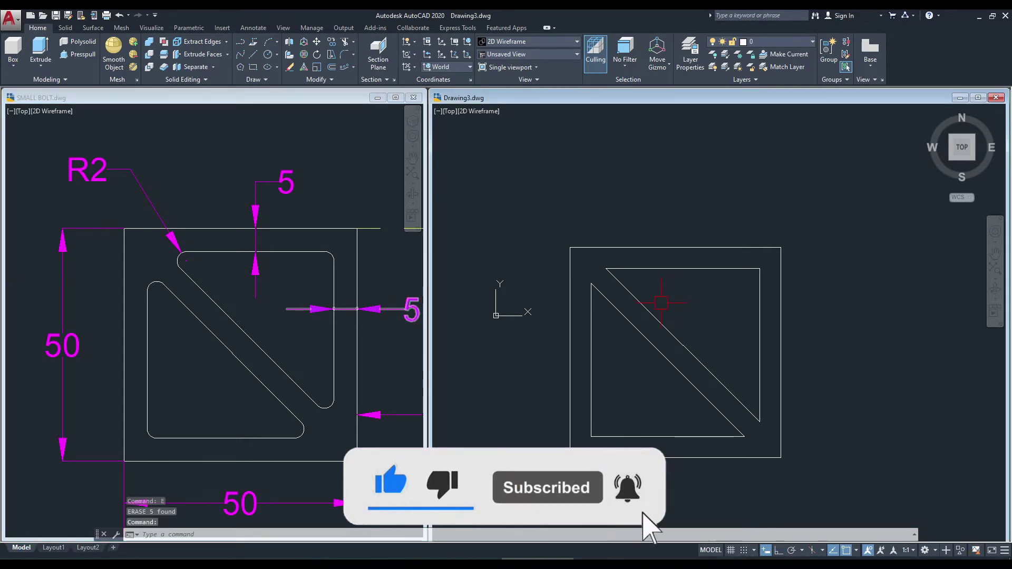
# Step: Fillet the upper triangular opening's corners at radius 2 using FILLET with Multiple
pyautogui.write('F')
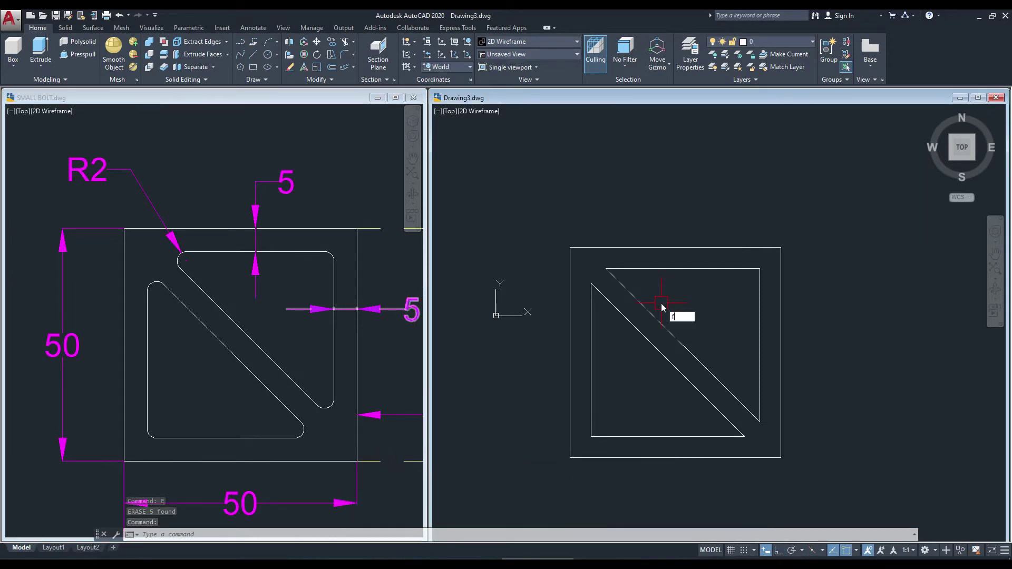
pyautogui.press('Return')
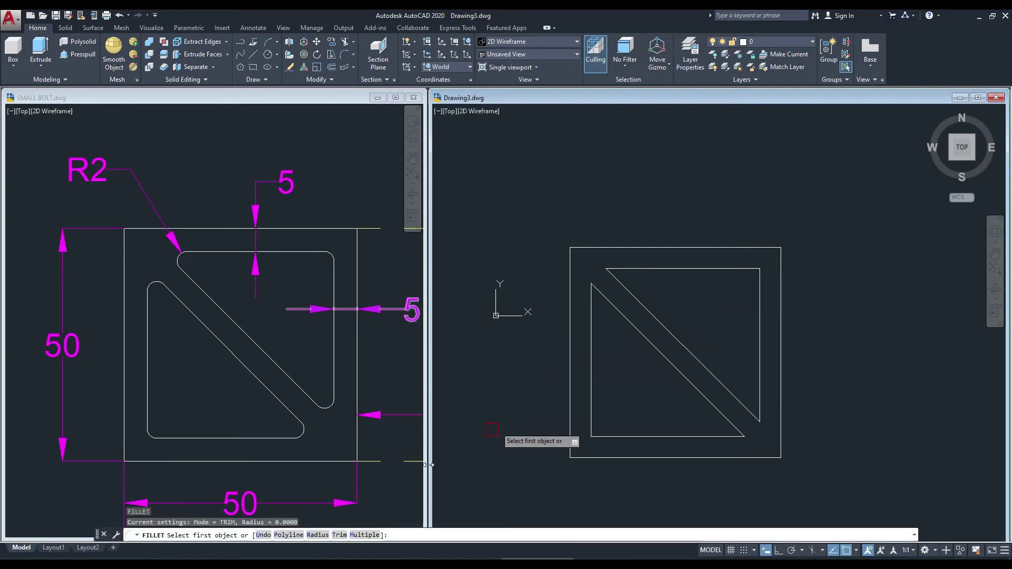
pyautogui.click(323, 536)
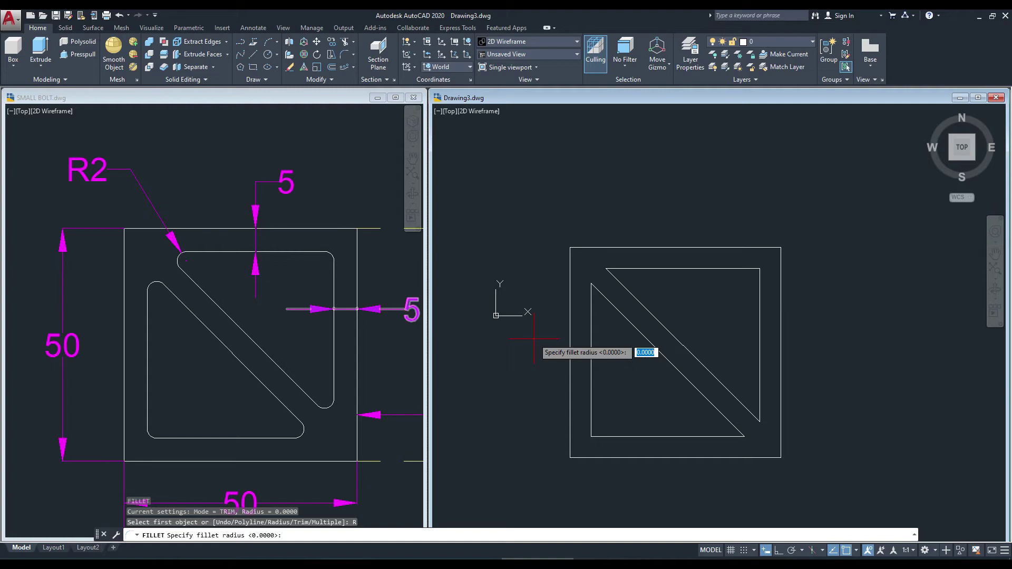
pyautogui.write('2')
pyautogui.press('Return')
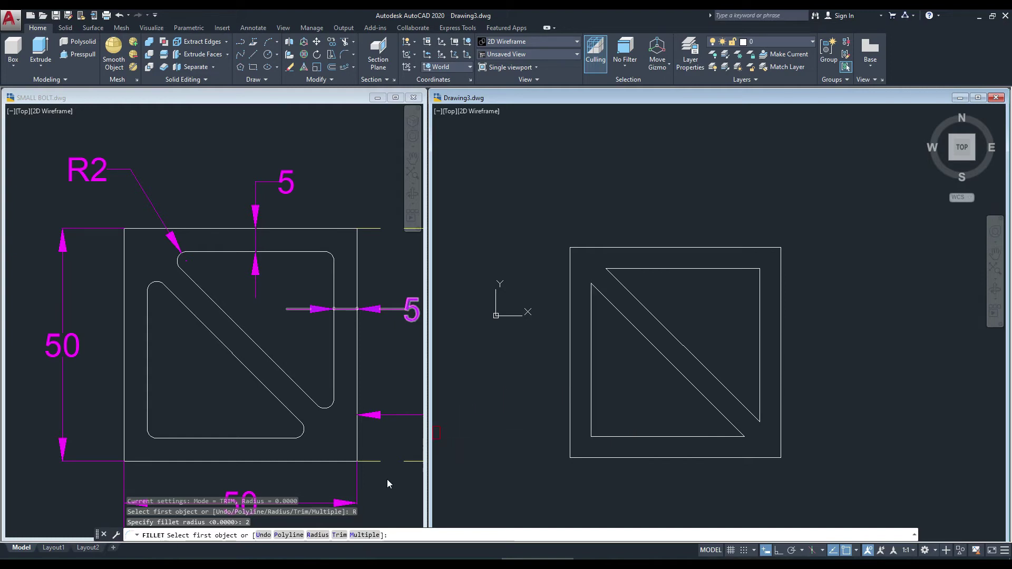
pyautogui.click(357, 535)
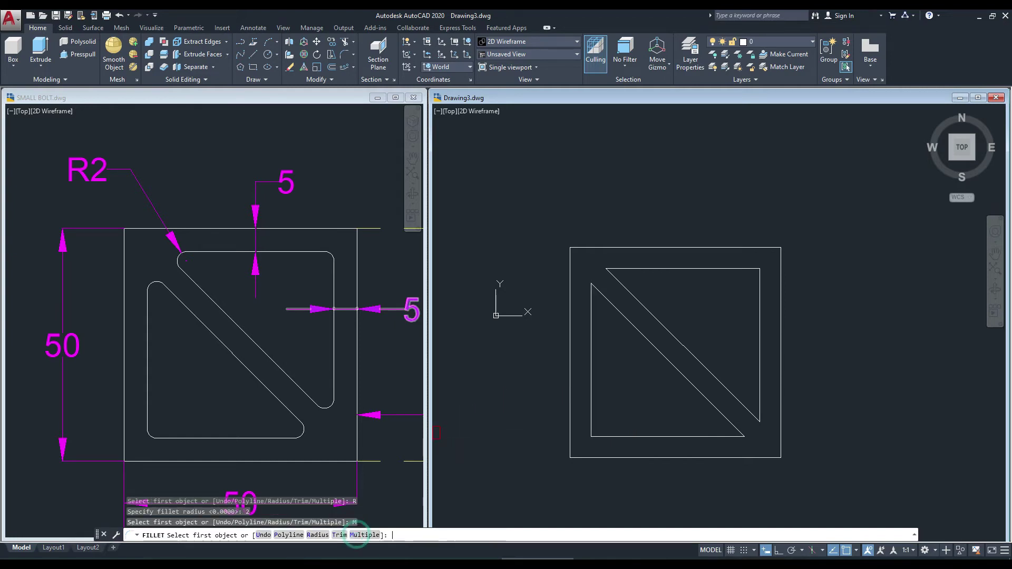
pyautogui.scroll(3, 613, 266)
pyautogui.click(620, 289)
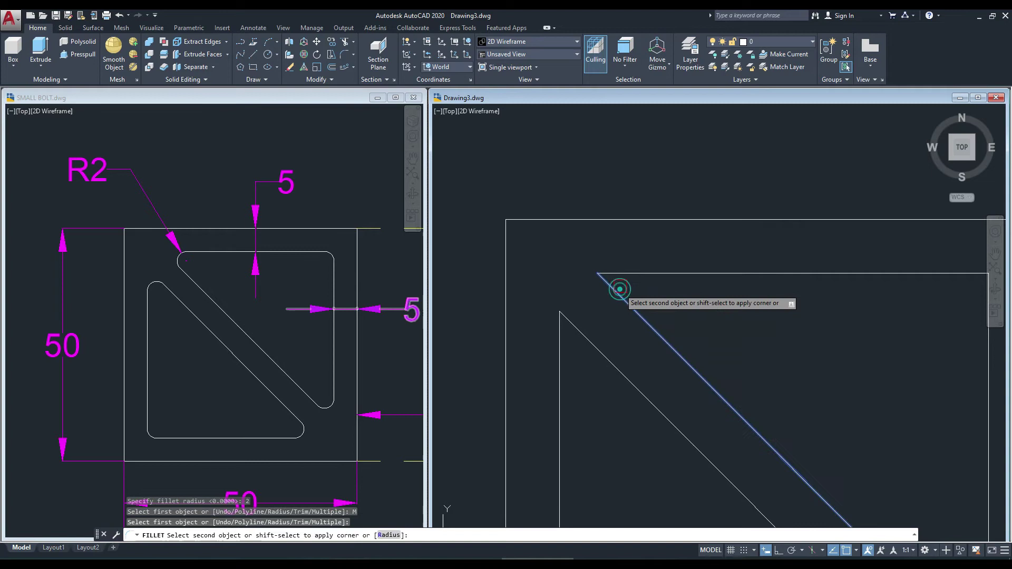
pyautogui.click(626, 274)
pyautogui.scroll(-2, 574, 266)
pyautogui.scroll(-1, 665, 260)
pyautogui.click(665, 263)
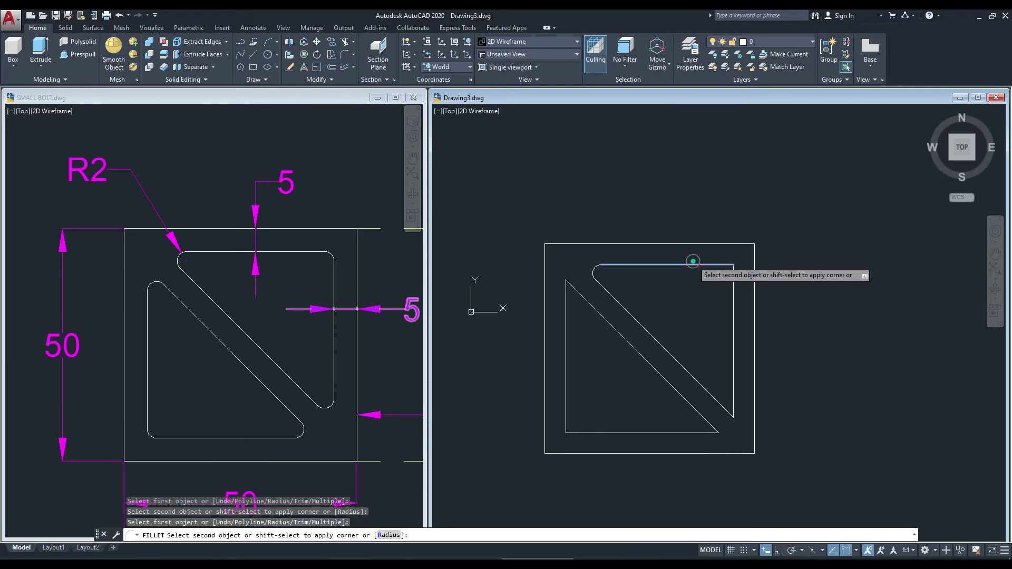
pyautogui.click(733, 287)
pyautogui.click(733, 401)
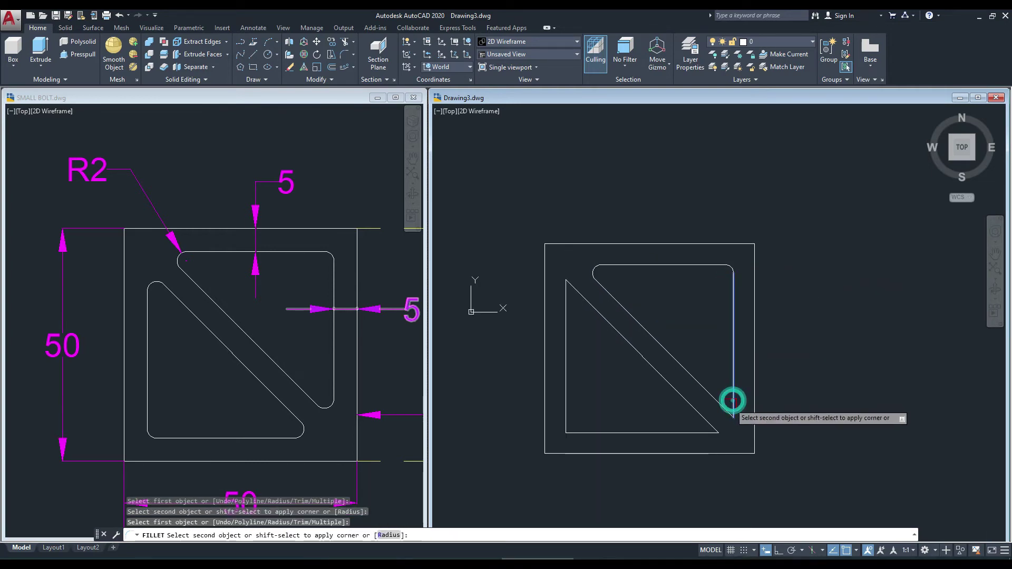
pyautogui.click(727, 410)
# Step: Fillet the lower triangular opening's corners at radius 2
pyautogui.click(707, 423)
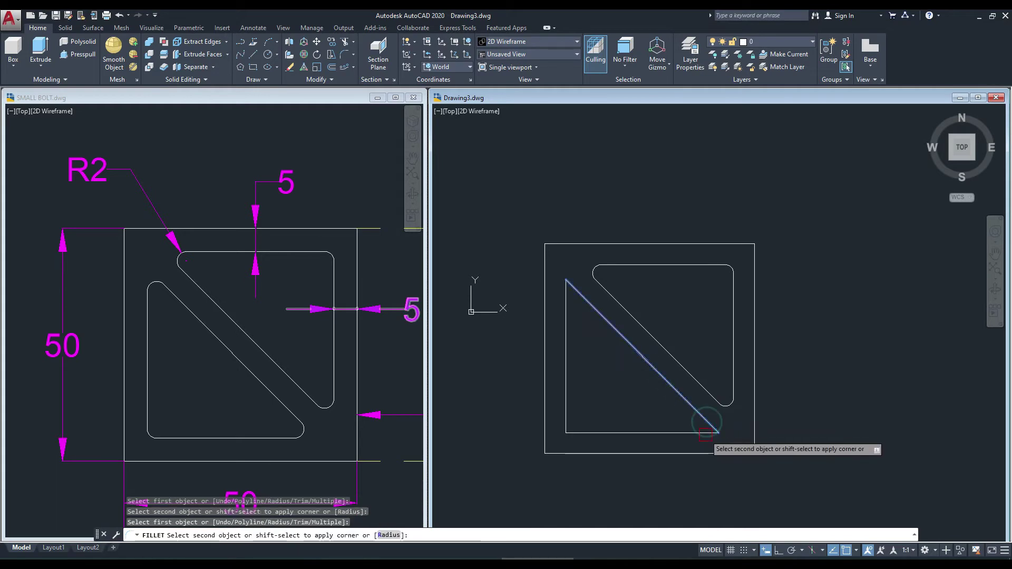
pyautogui.click(568, 424)
pyautogui.click(566, 390)
pyautogui.click(565, 319)
pyautogui.click(574, 293)
pyautogui.press('Escape')
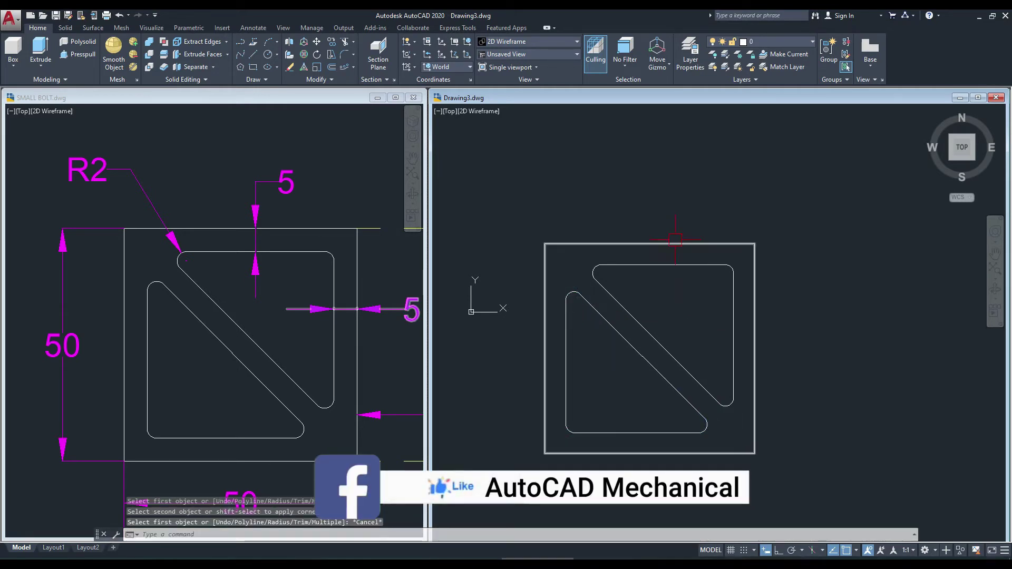
# Step: Orbit the plate into an isometric view and apply the Realistic visual style
pyautogui.moveTo(678, 193); pyautogui.dragTo(686, 197, button='middle')
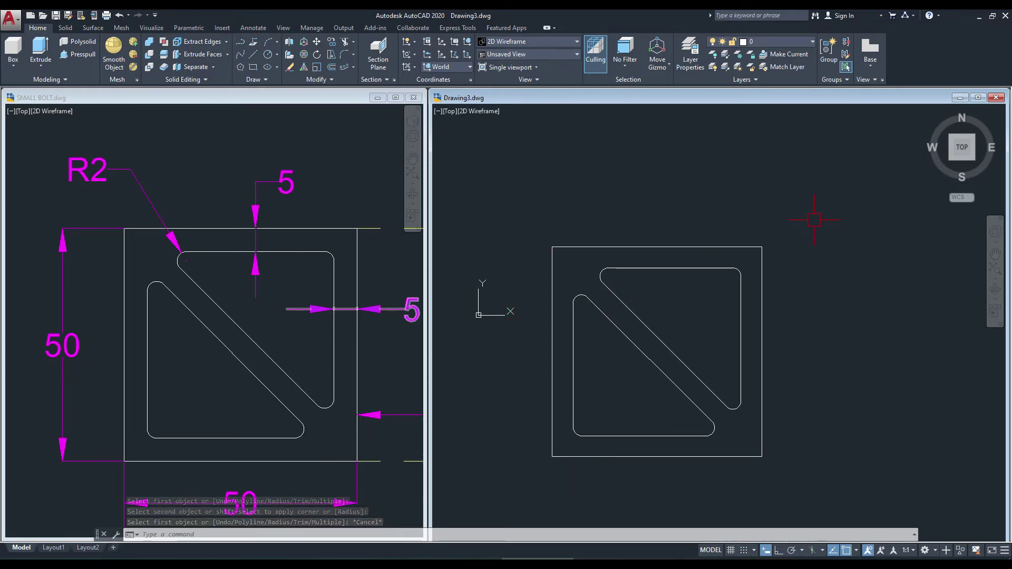
pyautogui.moveTo(794, 215); pyautogui.dragTo(799, 226, button='middle')
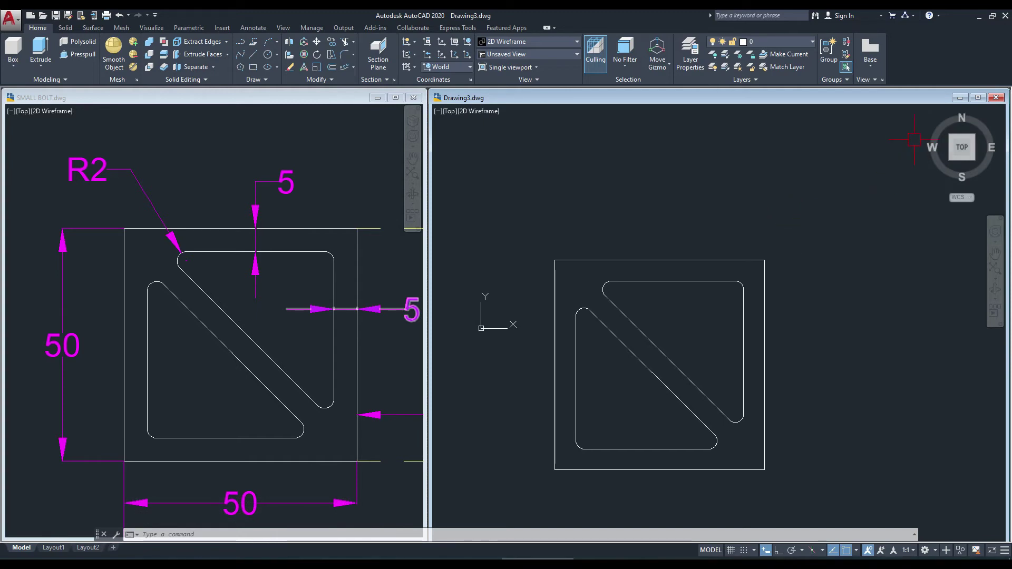
pyautogui.click(930, 113)
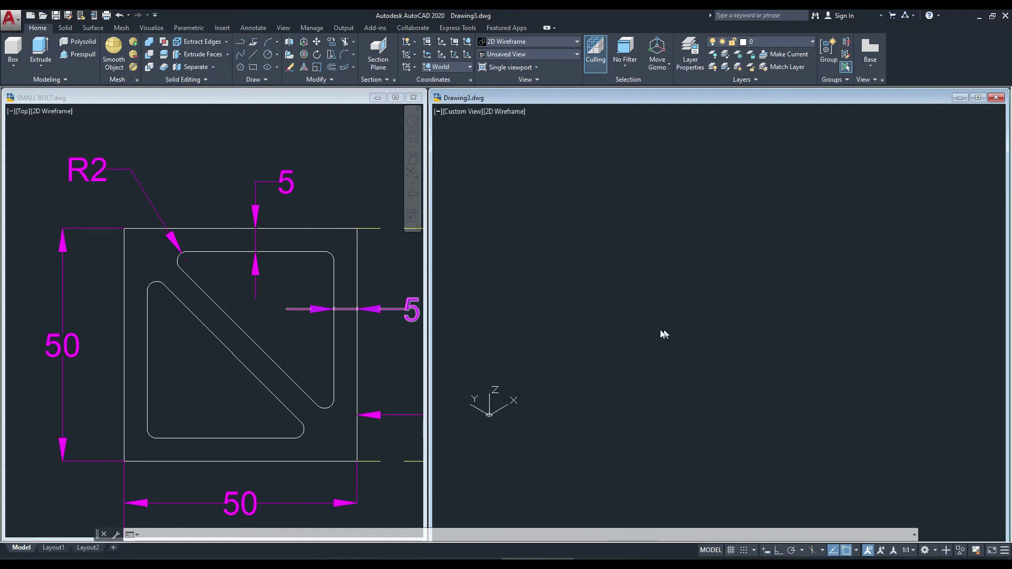
pyautogui.moveTo(664, 335); pyautogui.dragTo(671, 391, button='middle')
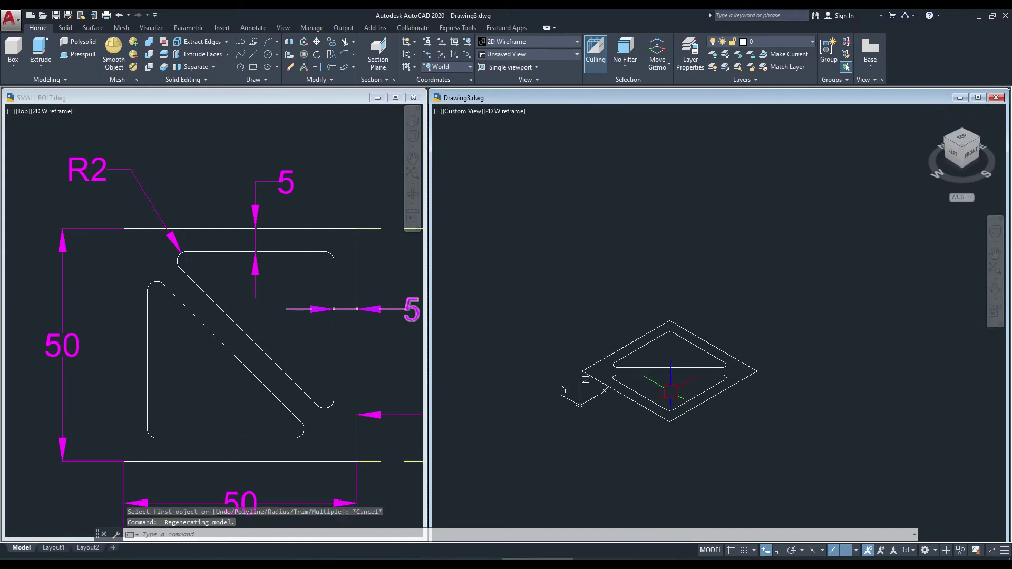
pyautogui.moveTo(531, 234); pyautogui.dragTo(537, 242, button='middle')
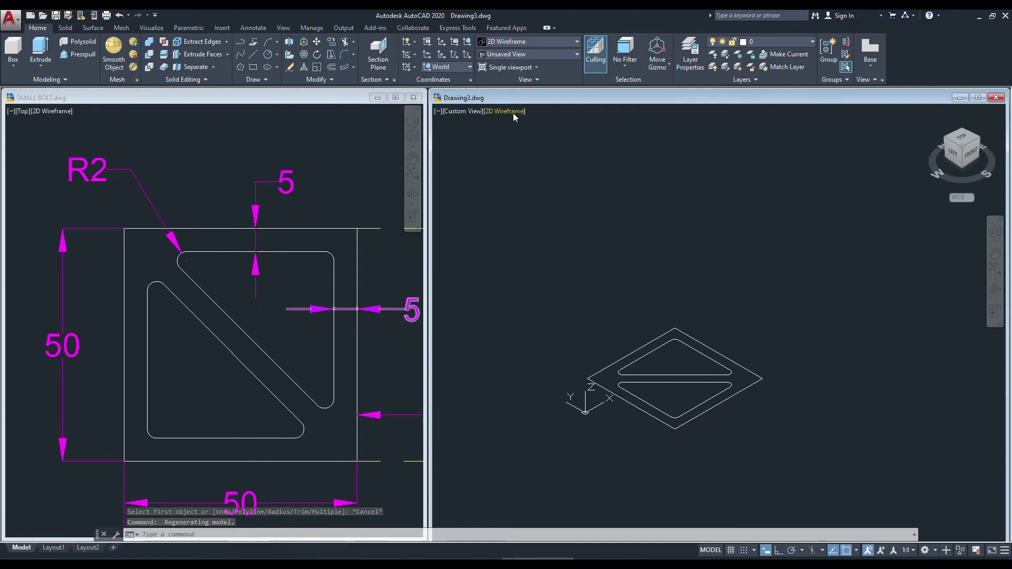
pyautogui.click(514, 113)
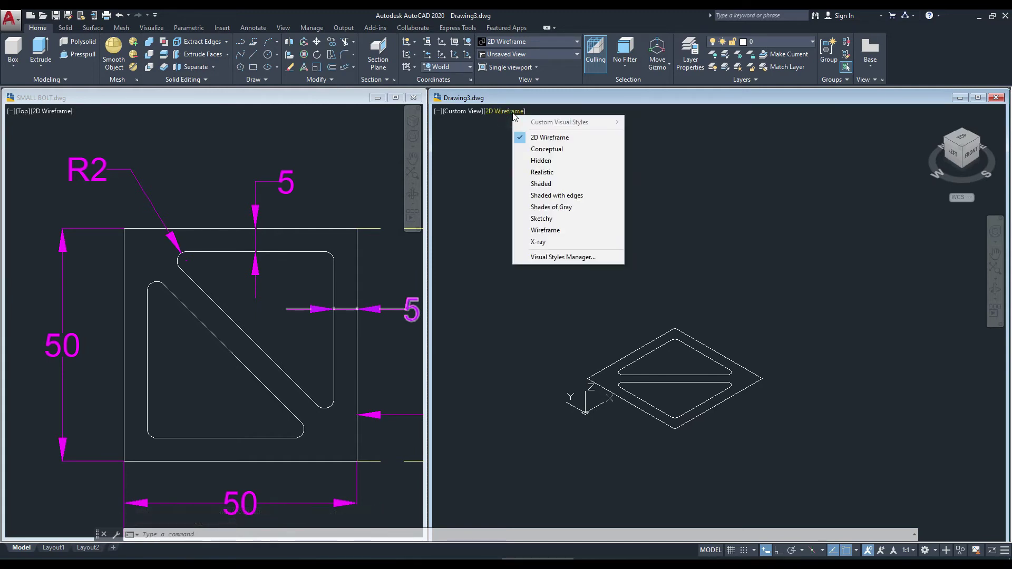
pyautogui.click(542, 172)
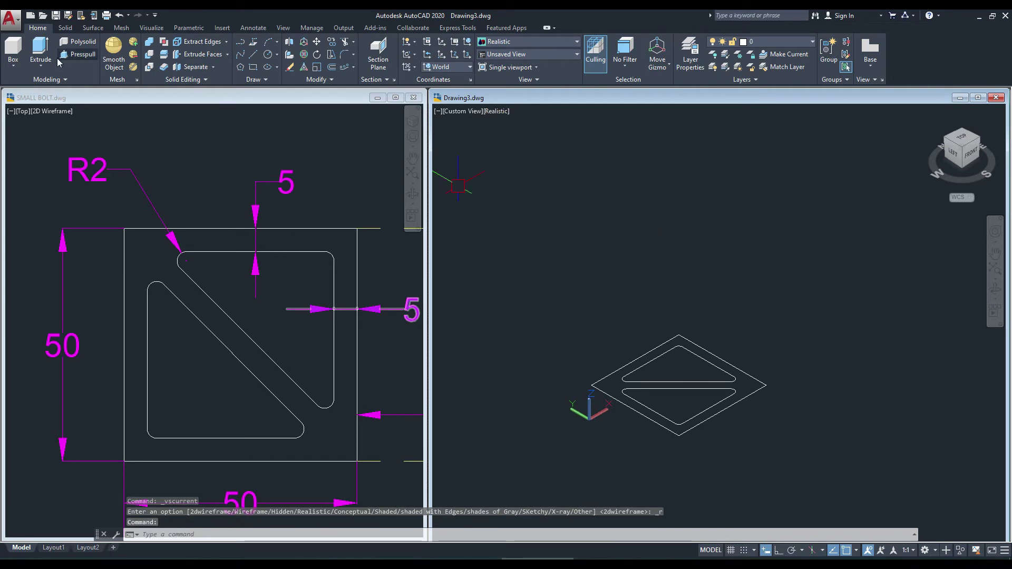
pyautogui.click(36, 50)
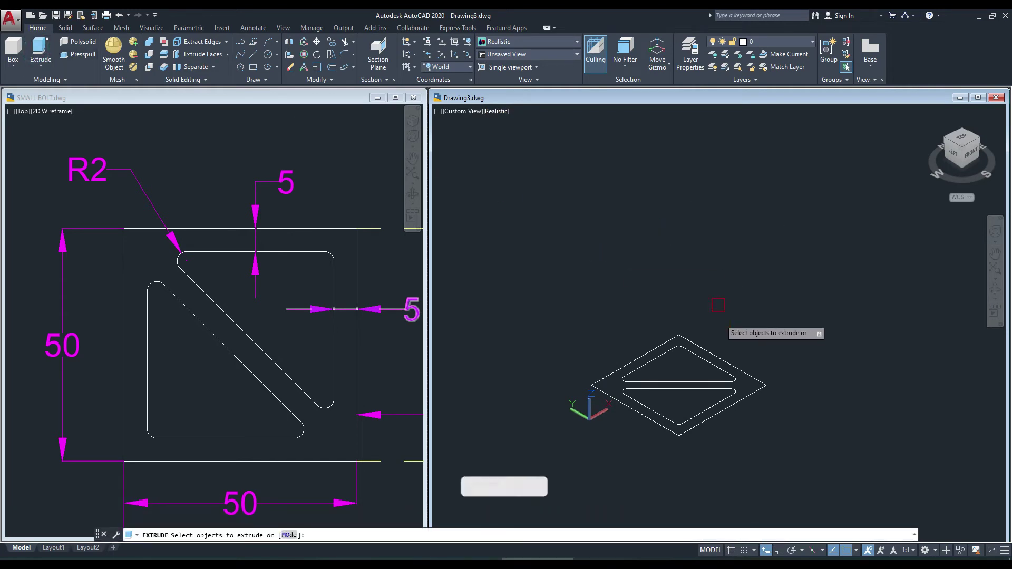
pyautogui.press('Escape')
# Step: Zoom around the SMALL BOLT front view to read the 6 mm plate thickness, then return to Drawing3
pyautogui.click(299, 175)
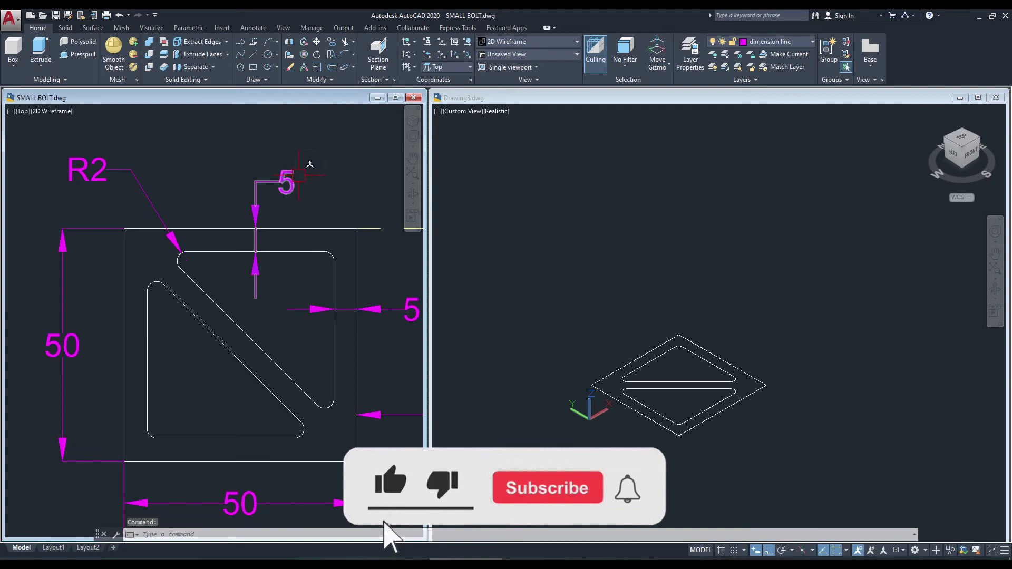
pyautogui.scroll(-3, 293, 190)
pyautogui.scroll(-3, 200, 174)
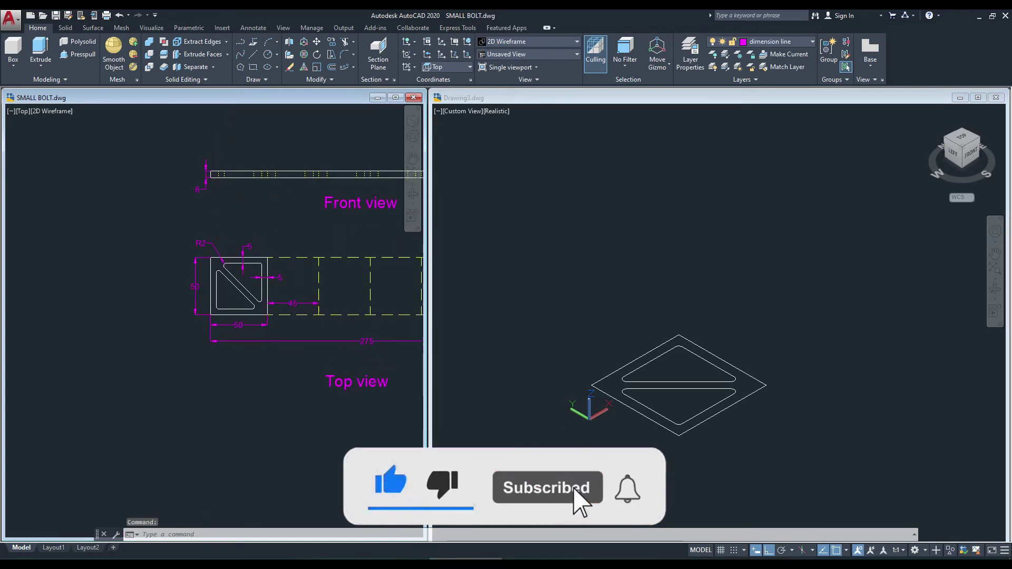
pyautogui.scroll(2, 191, 172)
pyautogui.scroll(3, 158, 211)
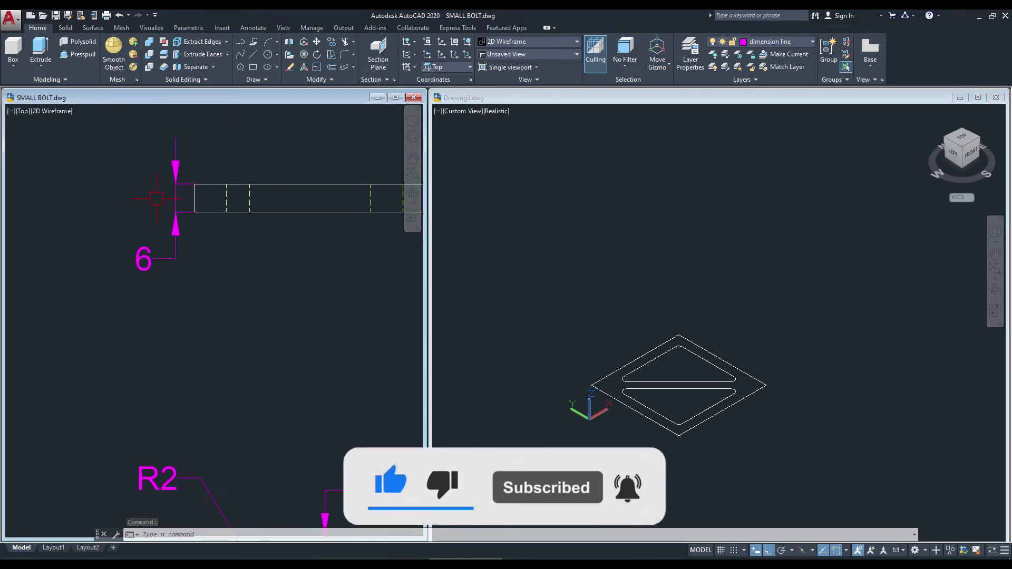
pyautogui.scroll(-3, 204, 244)
pyautogui.scroll(-1, 165, 258)
pyautogui.scroll(-1, 170, 259)
pyautogui.scroll(-2, 163, 257)
pyautogui.scroll(1, 158, 256)
pyautogui.scroll(3, 154, 272)
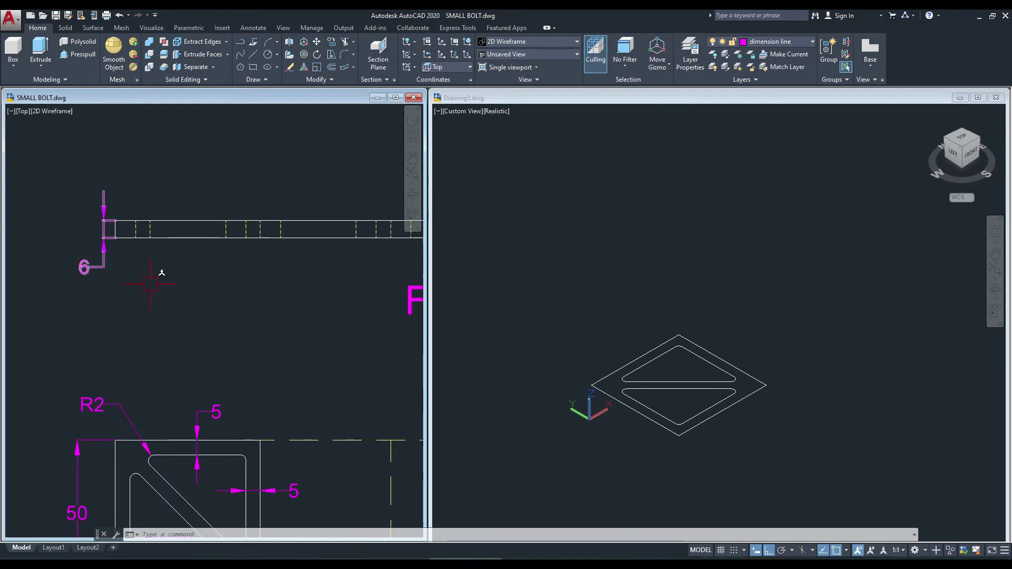
pyautogui.click(703, 260)
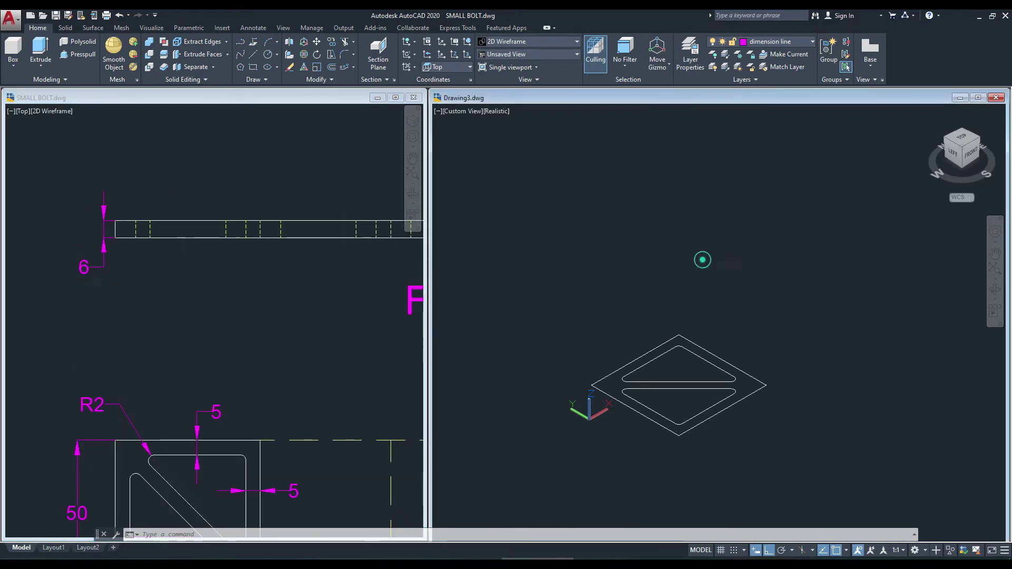
# Step: Extrude the outer square outline 6 mm into a solid slab
pyautogui.click(41, 51)
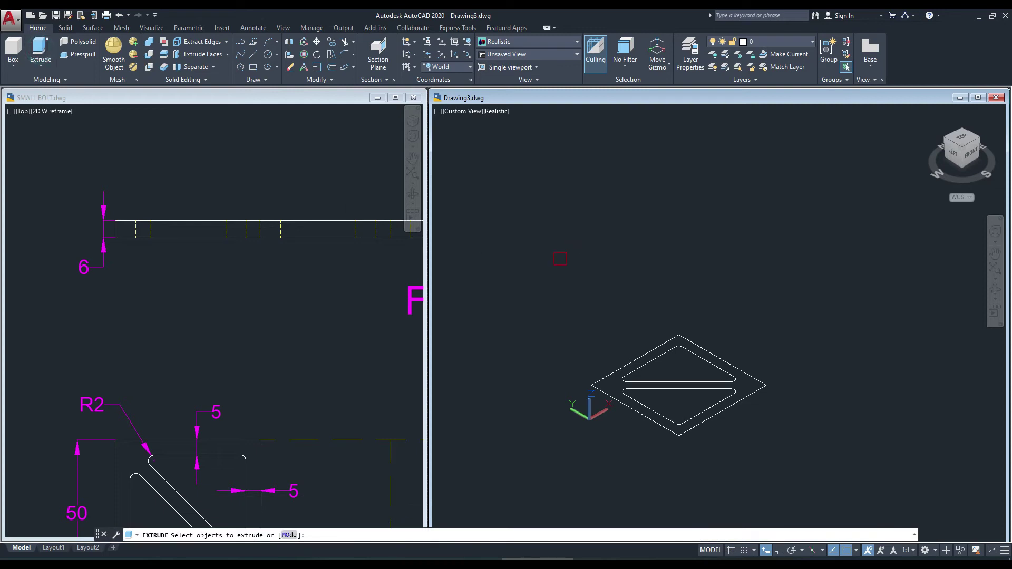
pyautogui.click(741, 365)
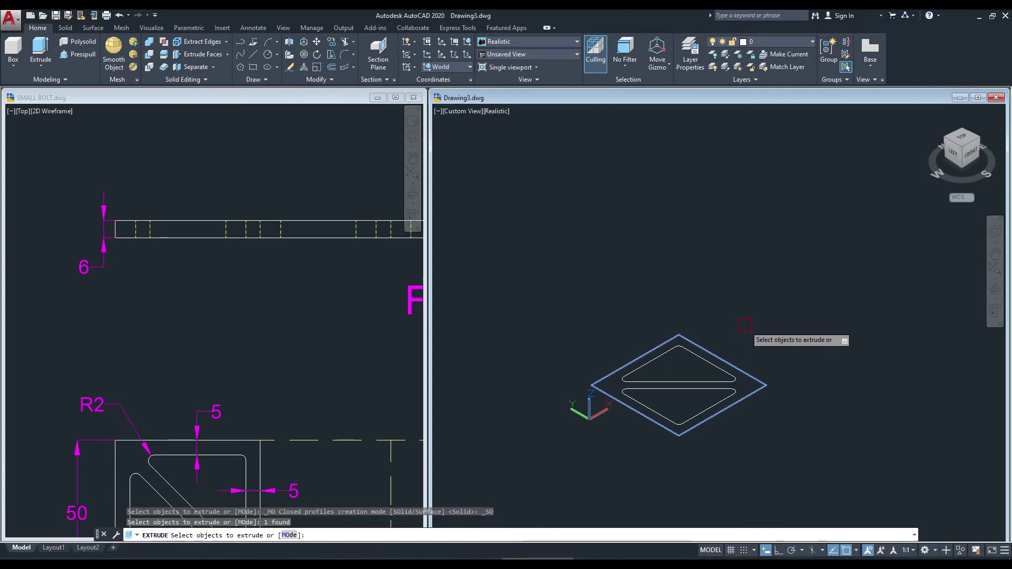
pyautogui.press('Return')
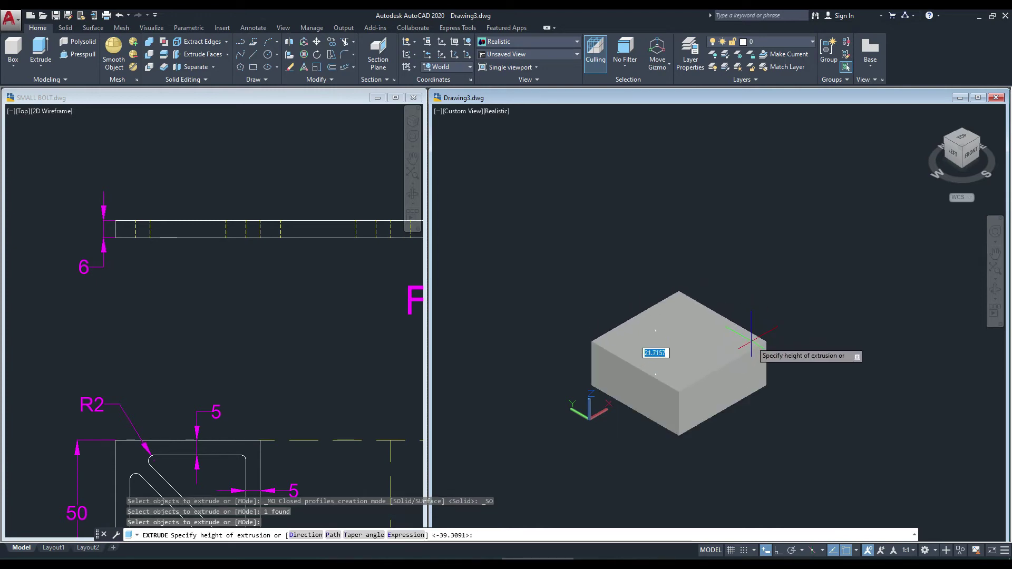
pyautogui.press('Return')
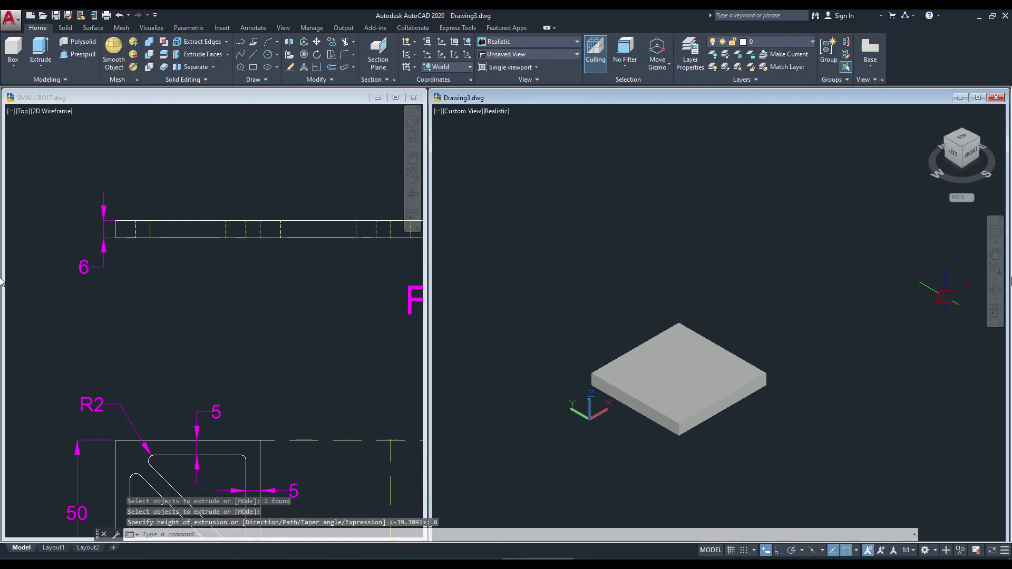
pyautogui.click(995, 299)
pyautogui.click(990, 307)
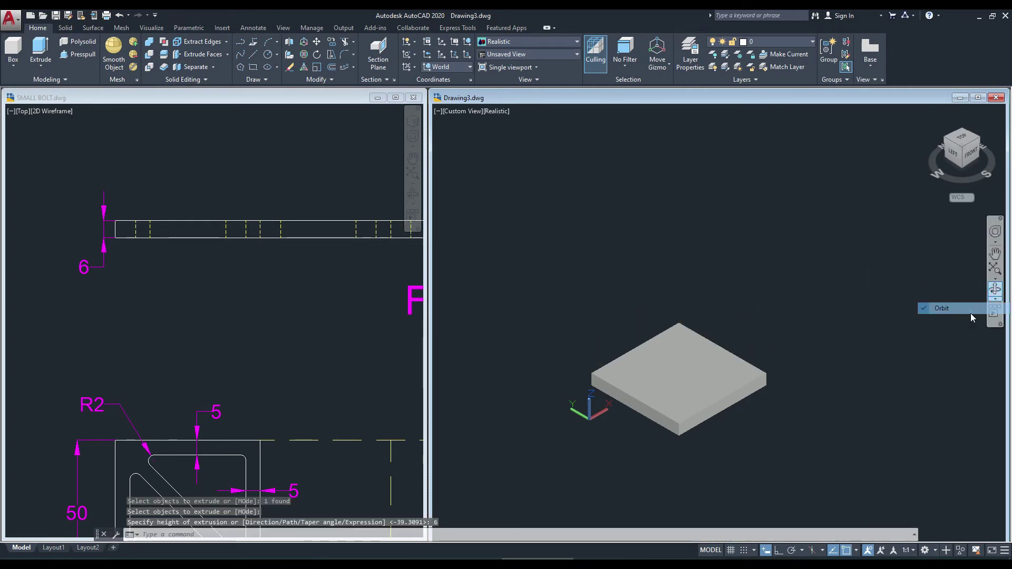
# Step: Free-orbit the view so the slab's cut-out face is seen at an angle
pyautogui.click(995, 299)
pyautogui.click(949, 320)
pyautogui.moveTo(568, 396)
pyautogui.mouseDown()
pyautogui.moveTo(651, 355)
pyautogui.moveTo(746, 344)
pyautogui.moveTo(715, 405)
pyautogui.moveTo(775, 450)
pyautogui.moveTo(698, 311)
pyautogui.moveTo(637, 254)
pyautogui.moveTo(700, 272)
pyautogui.moveTo(683, 413)
pyautogui.moveTo(580, 402)
pyautogui.moveTo(595, 375)
pyautogui.mouseUp()
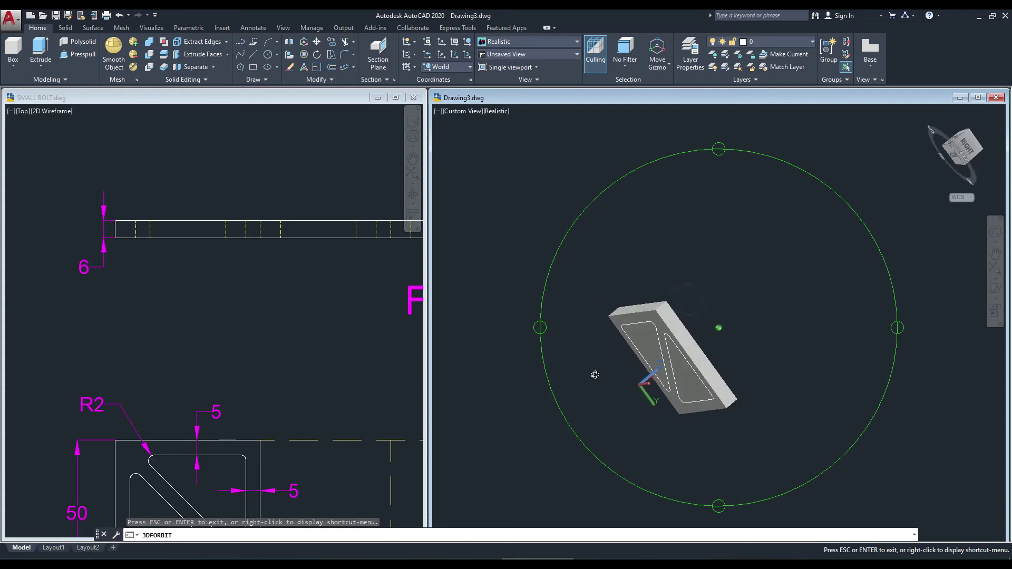
pyautogui.moveTo(637, 403); pyautogui.dragTo(640, 401)
pyautogui.press('Escape')
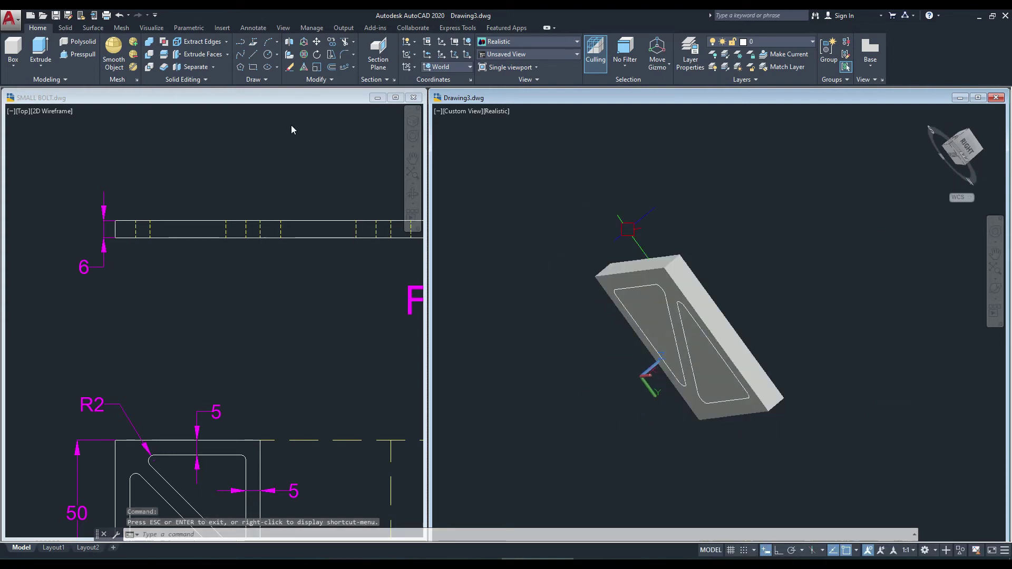
# Step: Presspull both triangular areas through the 6 mm plate, leaving the diagonal web between them
pyautogui.click(88, 56)
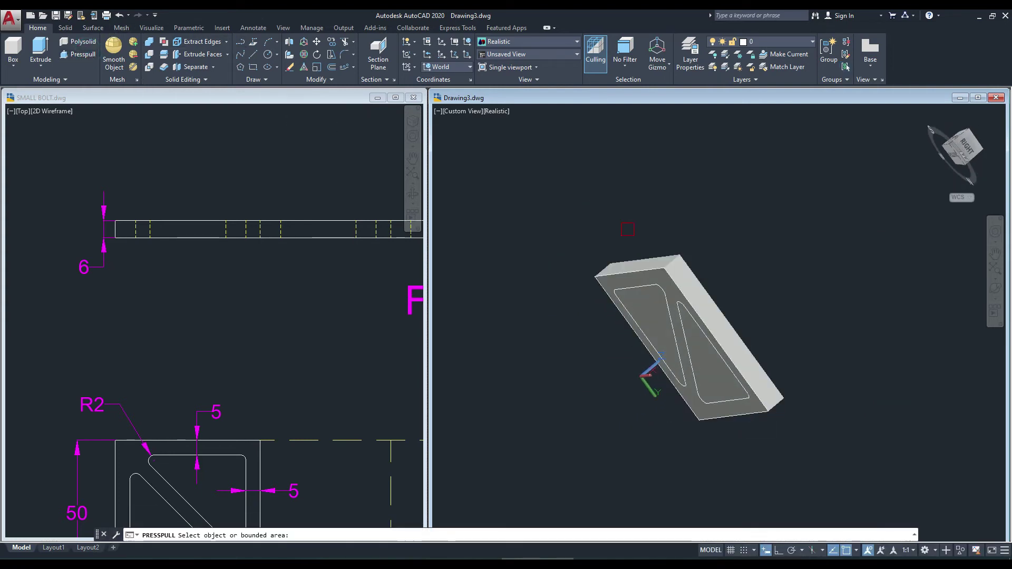
pyautogui.click(697, 359)
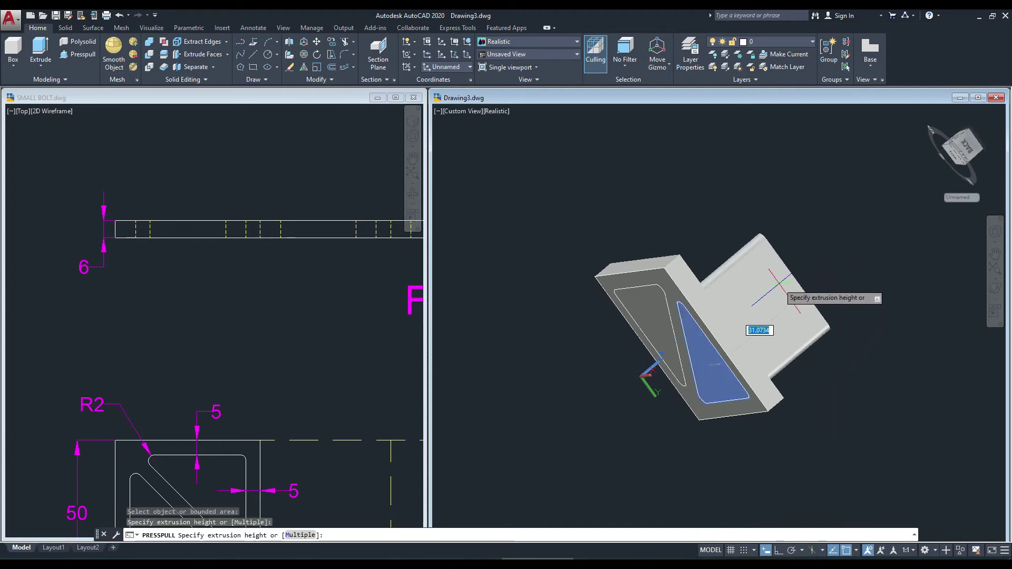
pyautogui.click(775, 290)
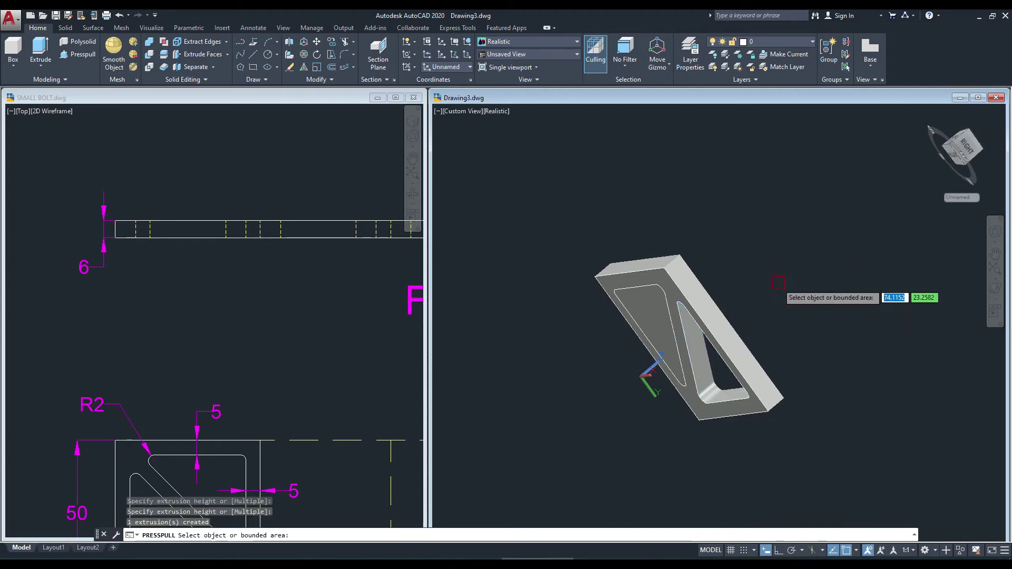
pyautogui.click(648, 308)
pyautogui.click(741, 261)
pyautogui.press('Return')
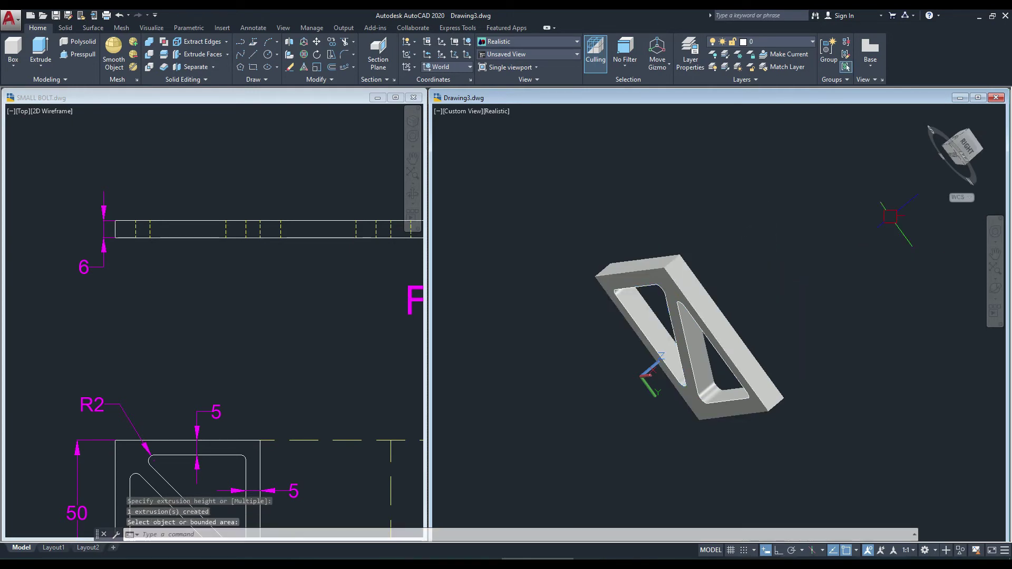
# Step: Show the cut plate in the home isometric view with parallel projection
pyautogui.click(930, 129)
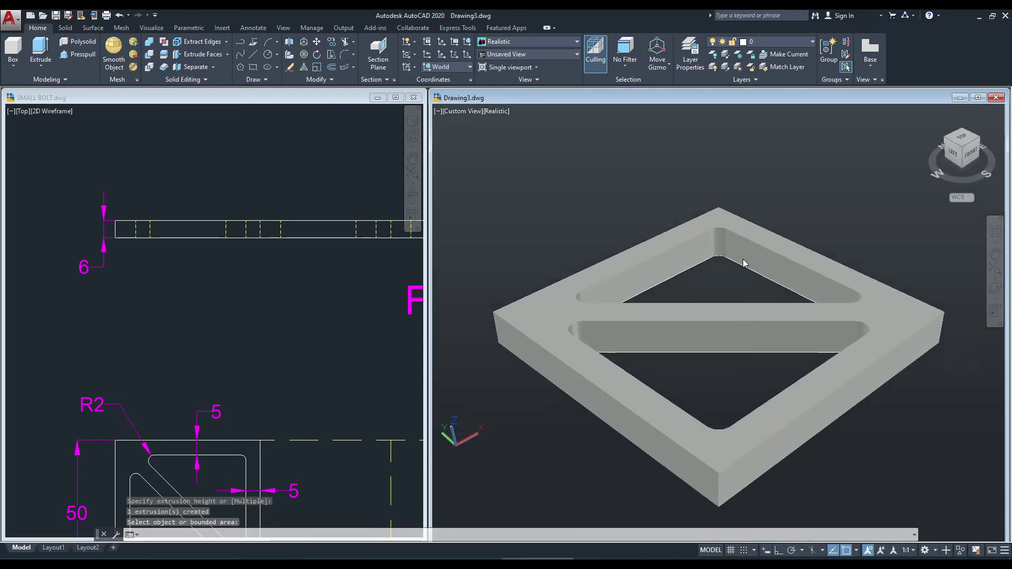
pyautogui.moveTo(786, 247); pyautogui.dragTo(708, 309, button='middle')
pyautogui.rightClick(960, 143)
pyautogui.click(944, 161)
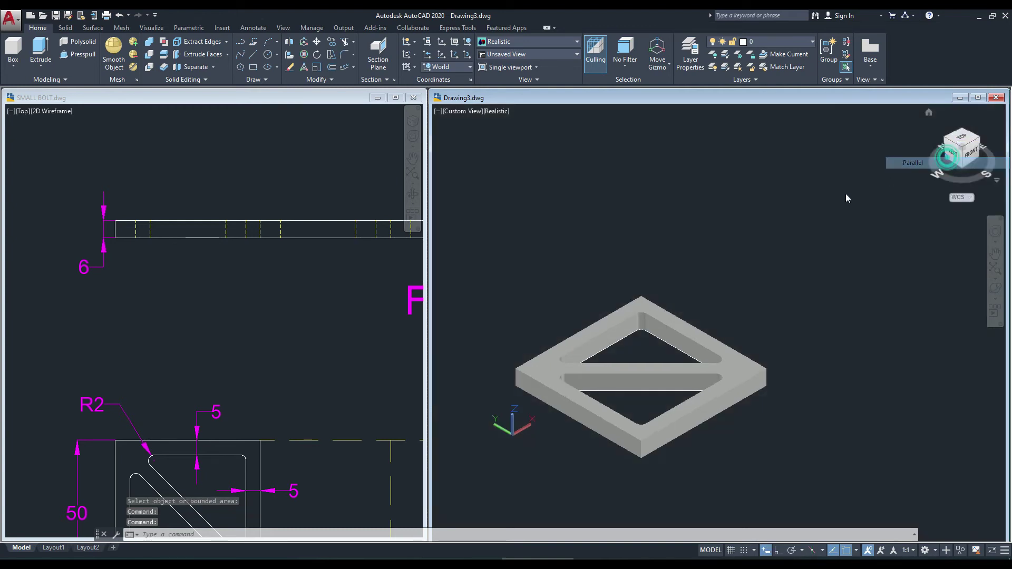
# Step: Zoom and pan the SMALL BOLT reference so its front and top views are fully visible
pyautogui.click(261, 322)
pyautogui.scroll(-3, 230, 298)
pyautogui.scroll(-2, 230, 298)
pyautogui.moveTo(230, 298); pyautogui.dragTo(185, 312, button='middle')
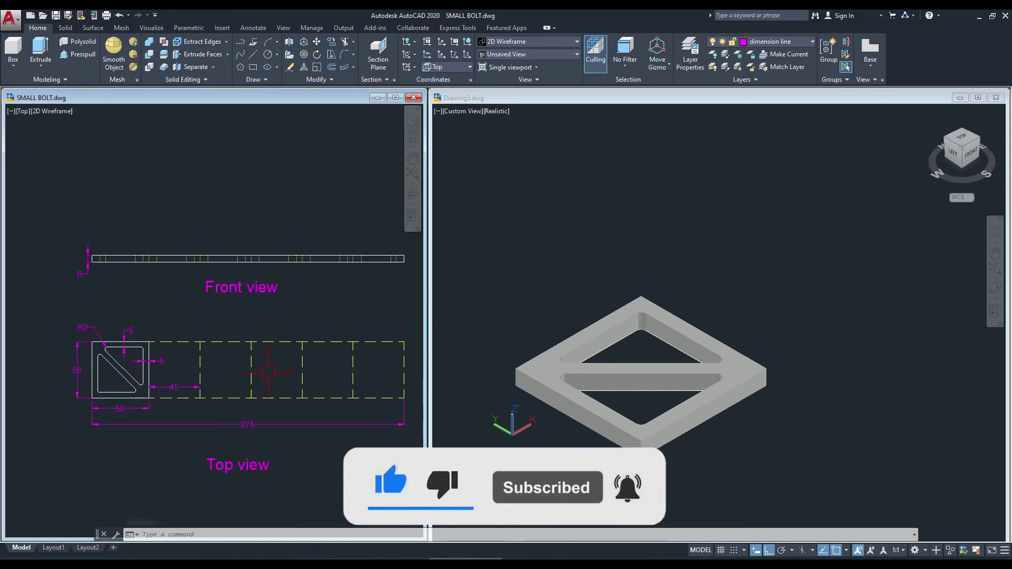
# Step: Move the plate solid up-right, off its original profile outlines
pyautogui.click(669, 235)
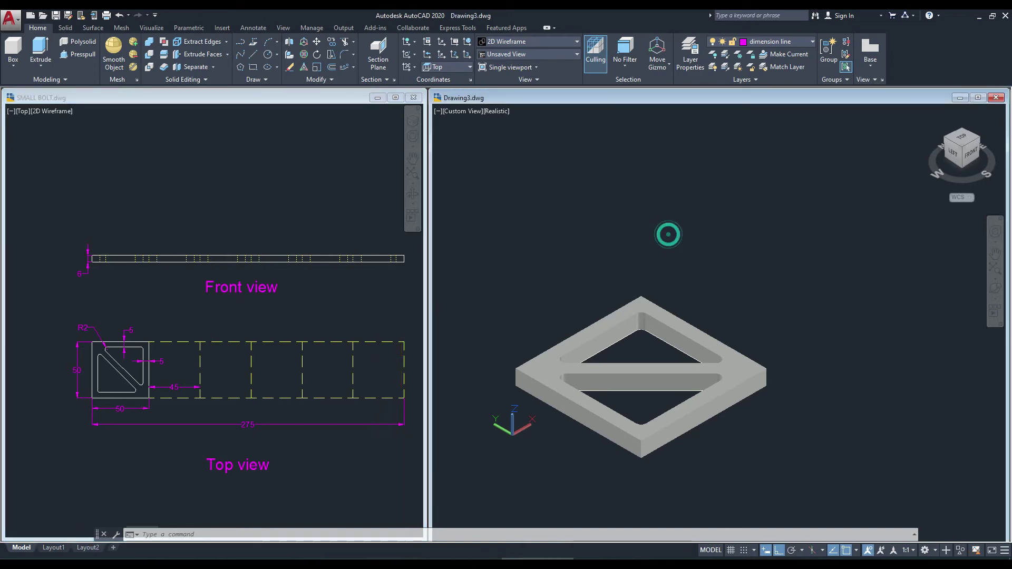
pyautogui.click(687, 313)
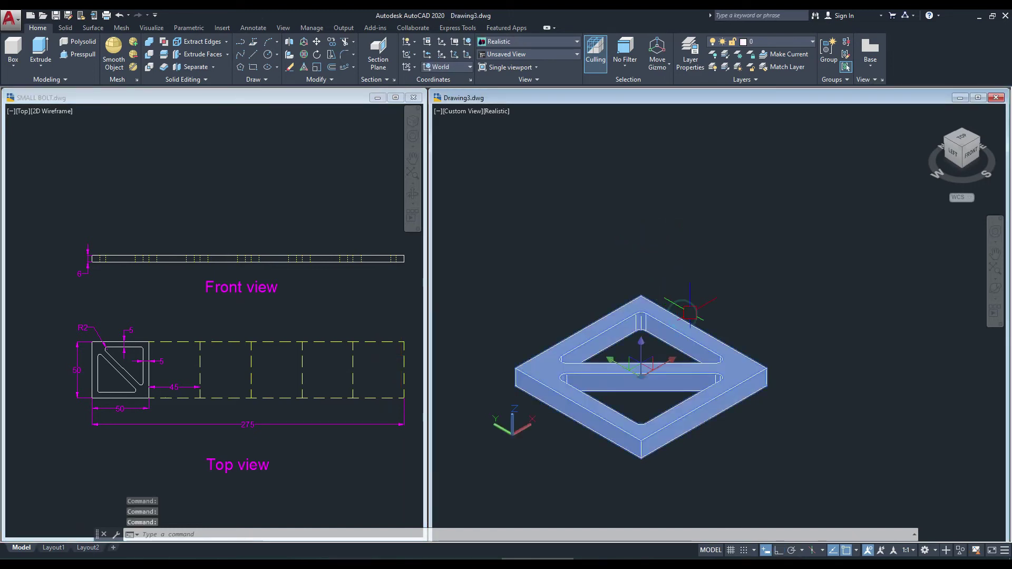
pyautogui.moveTo(654, 363); pyautogui.dragTo(787, 275)
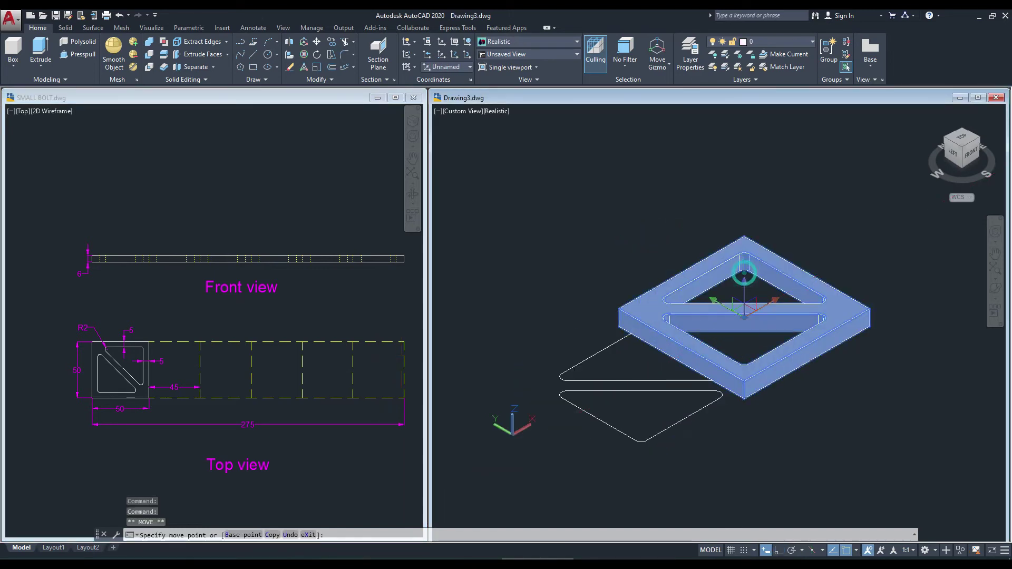
# Step: Delete only the two leftover triangular outlines, undoing an accidental erase of the solid
pyautogui.click(659, 340)
pyautogui.click(585, 406)
pyautogui.press('Delete')
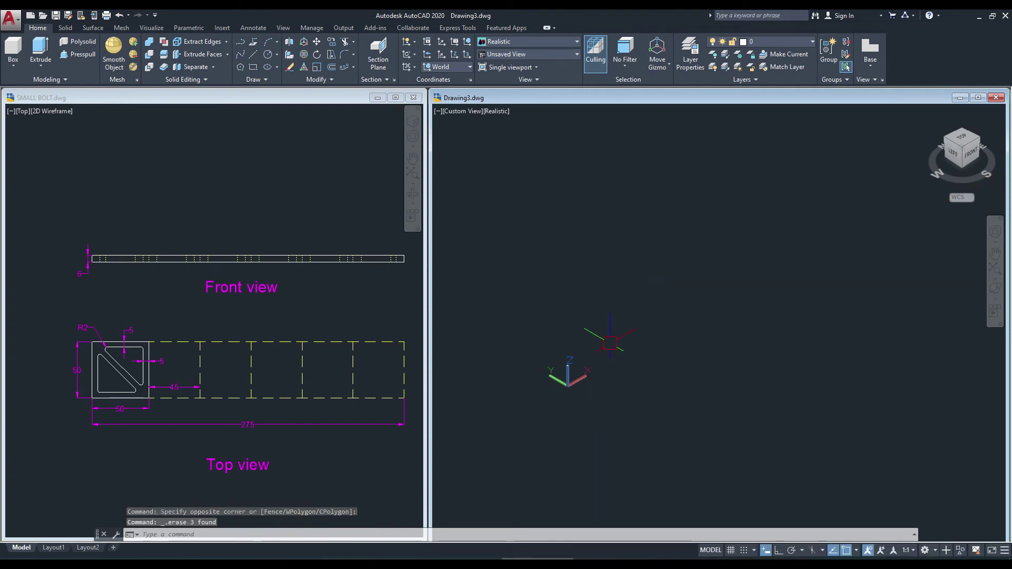
pyautogui.hotkey('ctrl', 'z')
pyautogui.hotkey('ctrl', 'z')
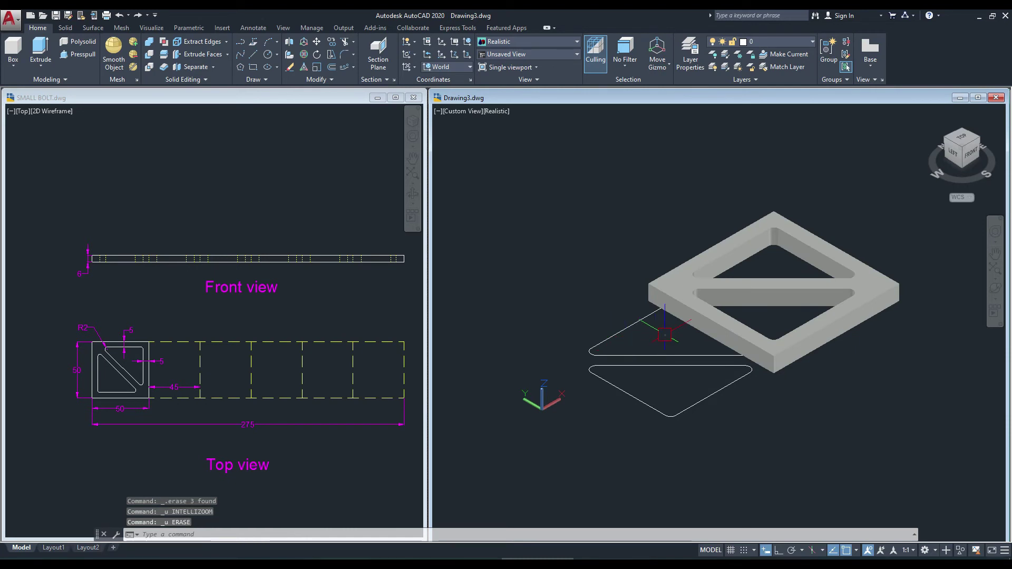
pyautogui.click(659, 337)
pyautogui.click(612, 379)
pyautogui.press('Delete')
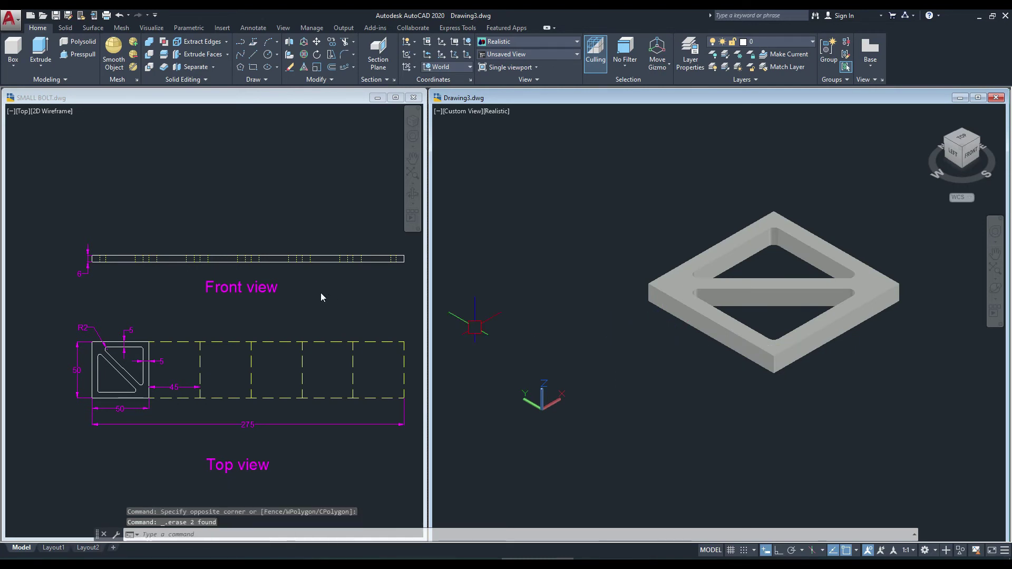
# Step: Pan the SMALL BOLT reference upward, then reposition the plate in the Drawing3 view
pyautogui.click(316, 296)
pyautogui.moveTo(284, 326); pyautogui.dragTo(278, 285, button='middle')
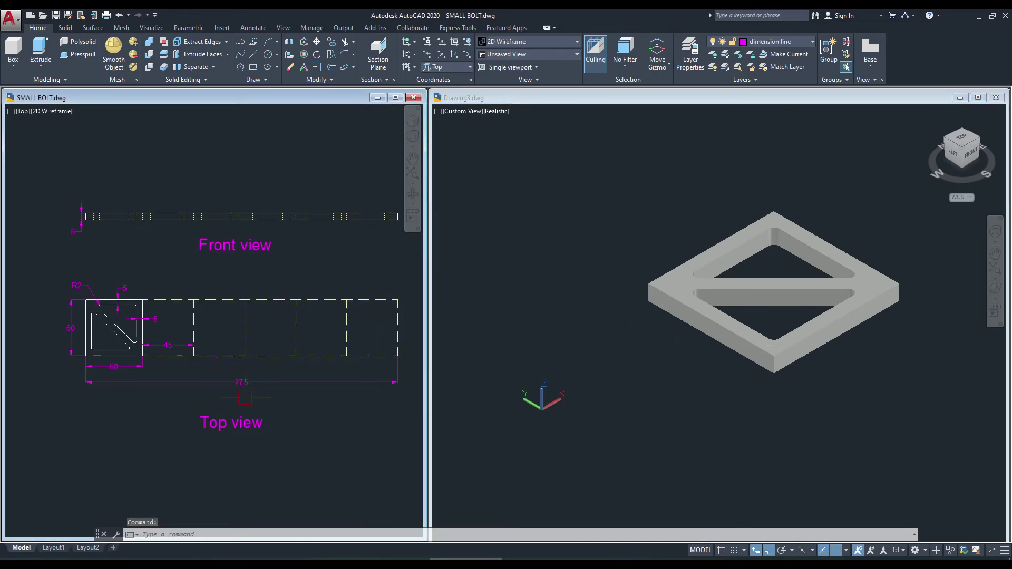
pyautogui.click(674, 301)
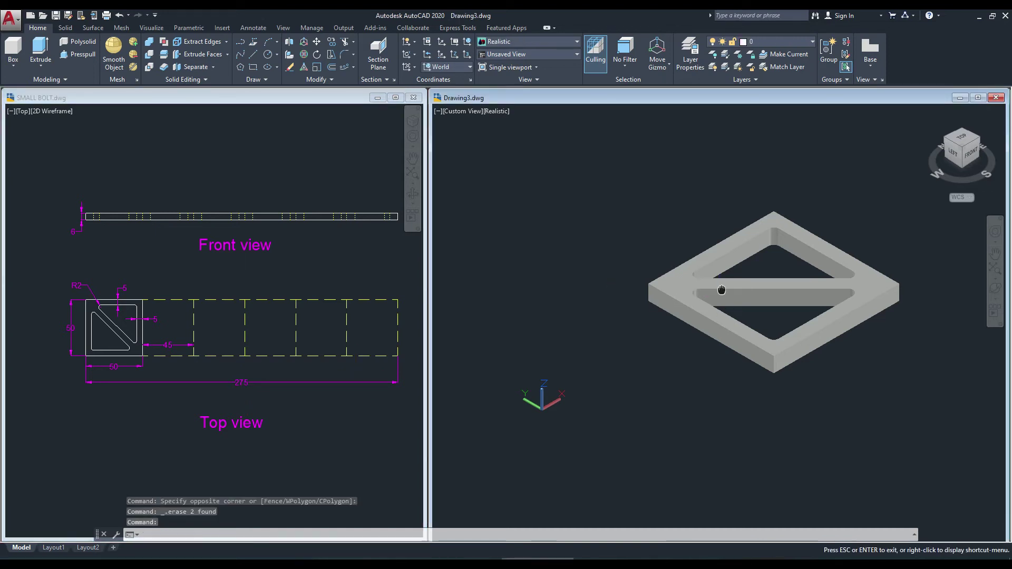
pyautogui.moveTo(799, 343); pyautogui.dragTo(667, 351, button='middle')
# Step: Draw a straight 275 mm line beside the plate with Ortho on
pyautogui.write('L')
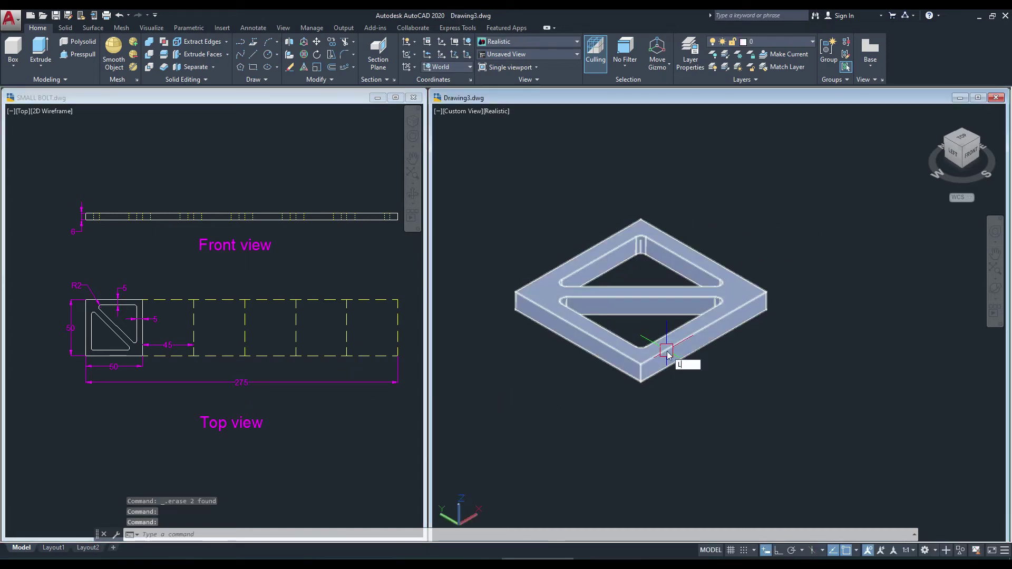
pyautogui.press('Return')
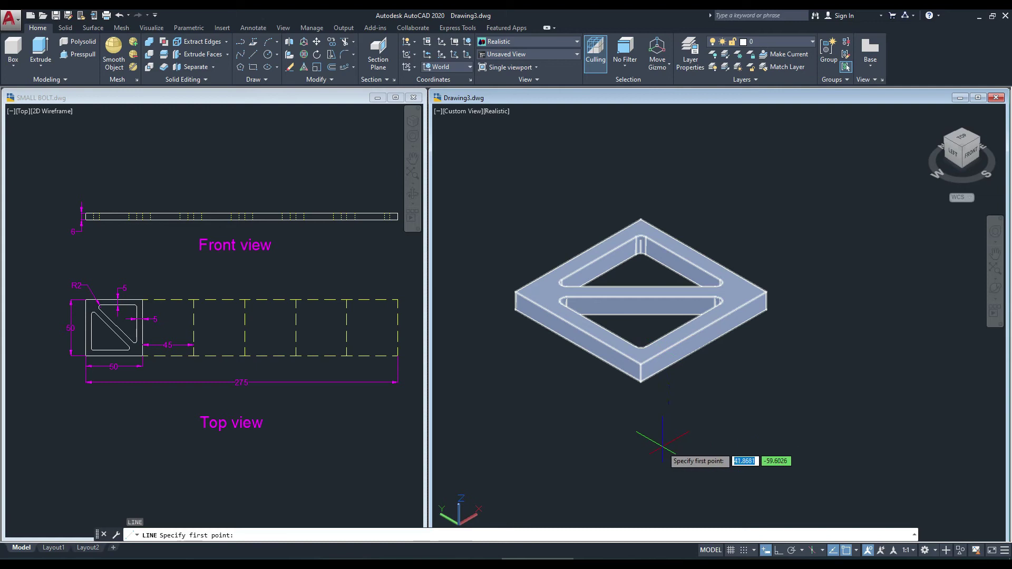
pyautogui.click(662, 447)
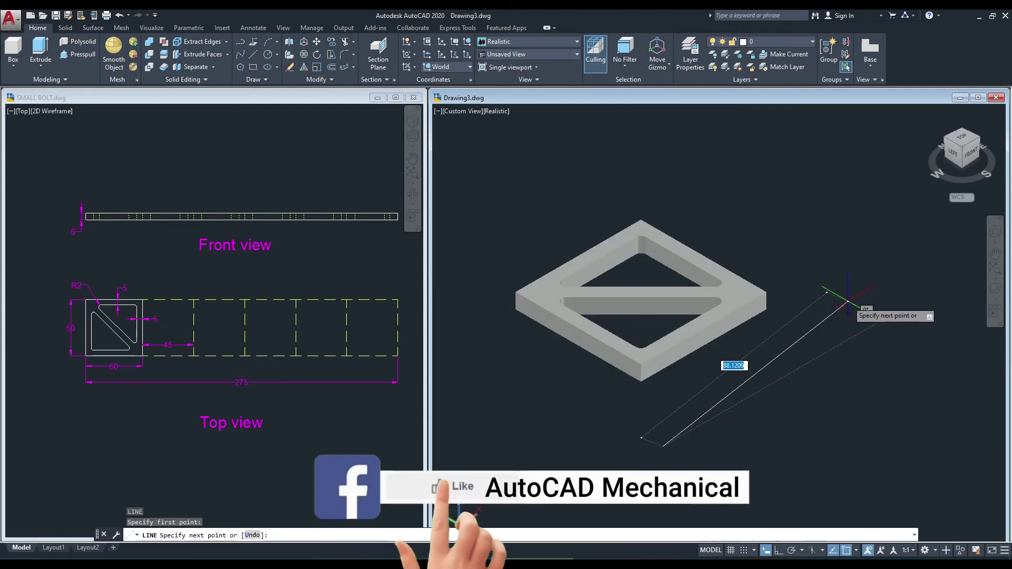
pyautogui.press('F8')
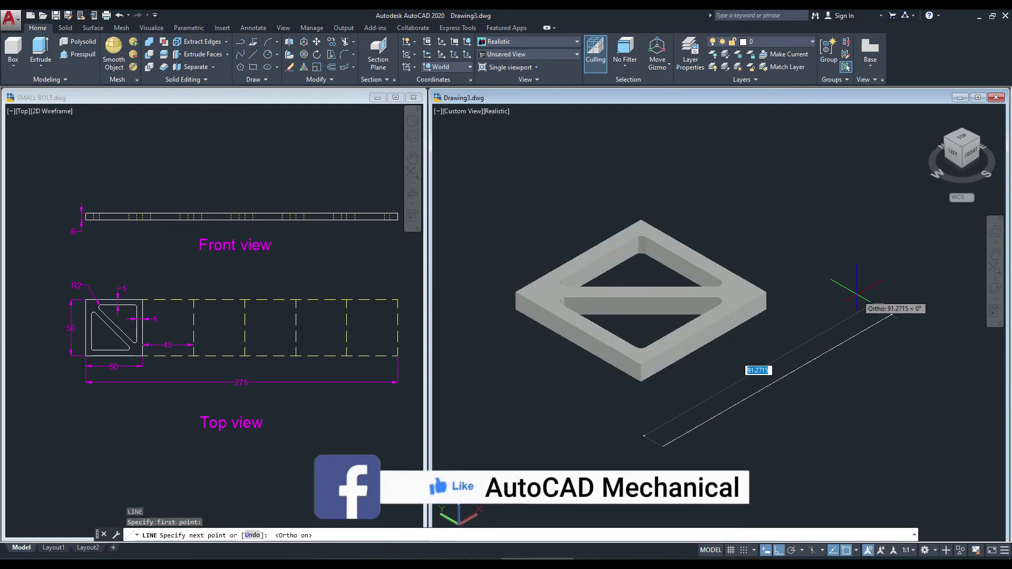
pyautogui.write('275')
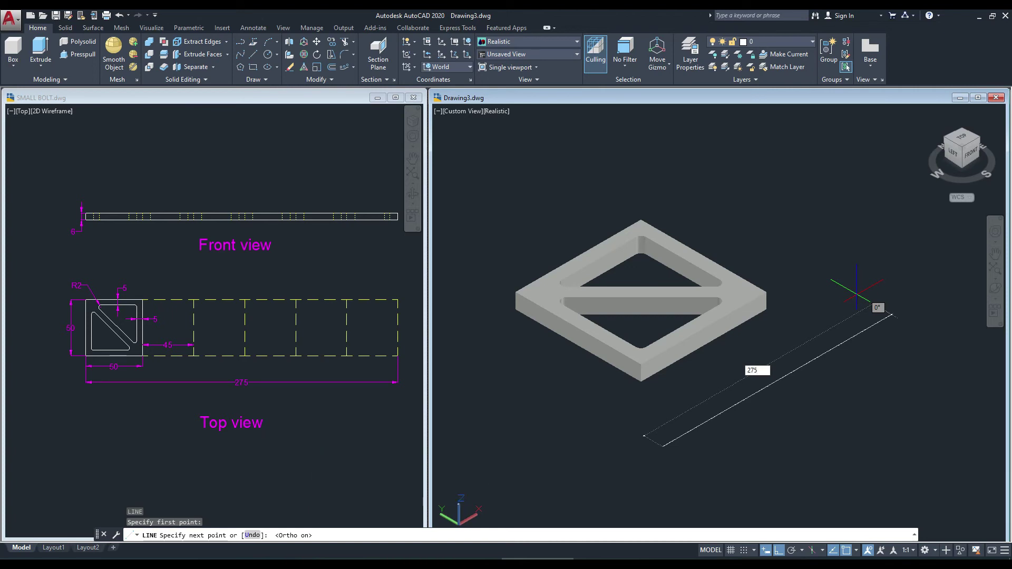
pyautogui.press('Return')
pyautogui.press('Escape')
pyautogui.moveTo(843, 285)
pyautogui.mouseDown(button='middle')
pyautogui.moveTo(682, 292)
pyautogui.moveTo(701, 289)
pyautogui.mouseUp(button='middle')
pyautogui.scroll(-2, 682, 292)
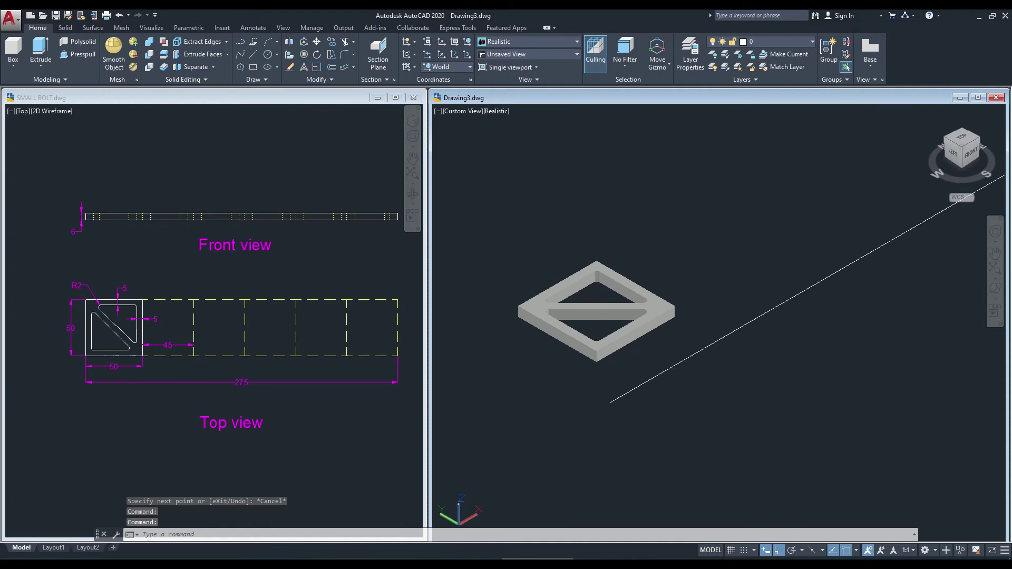
pyautogui.write('m')
pyautogui.press('Return')
# Step: Move the plate by its corner onto the start point of the 275 mm line
pyautogui.click(676, 337)
pyautogui.press('Return')
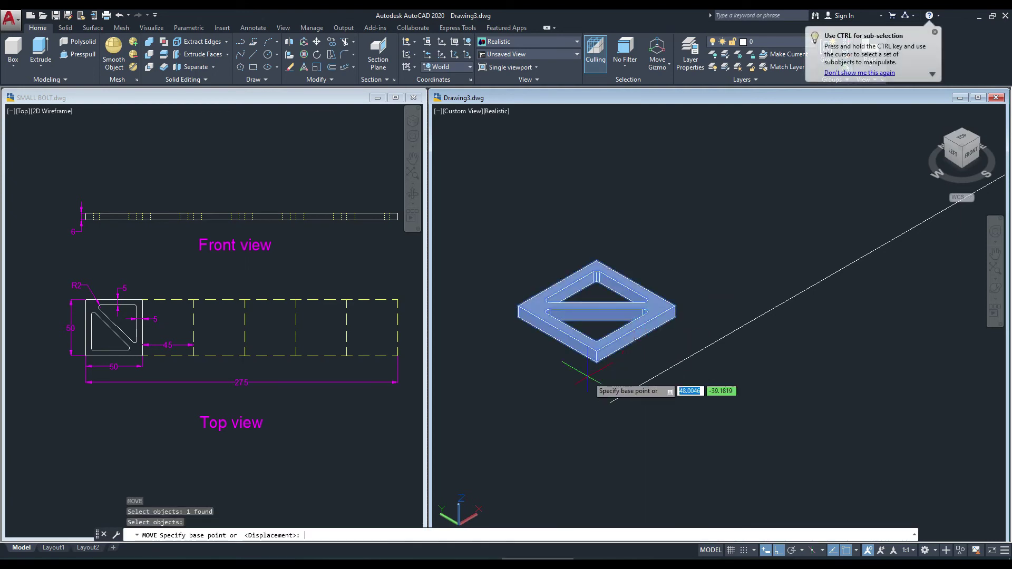
pyautogui.scroll(3, 588, 372)
pyautogui.click(606, 360)
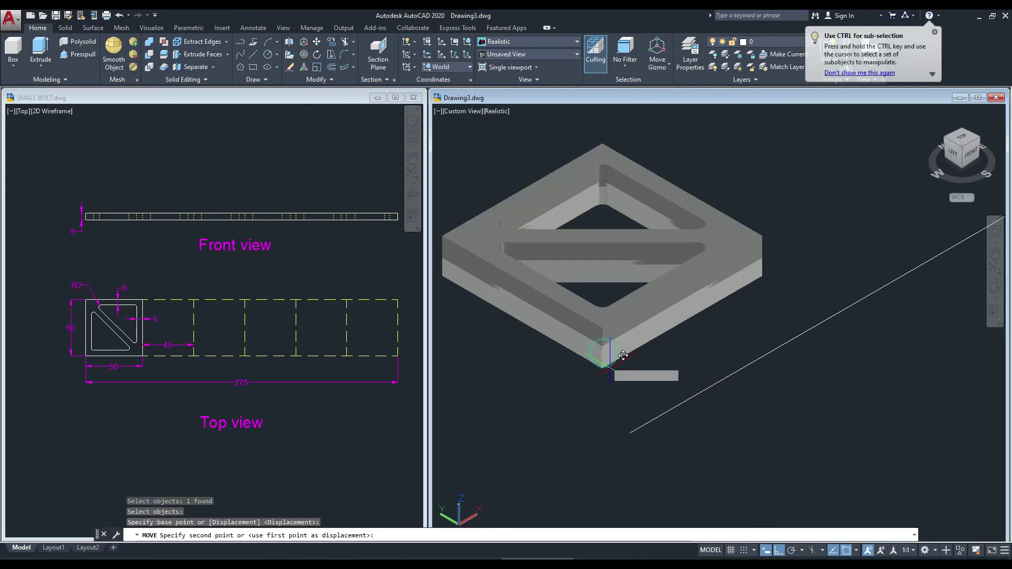
pyautogui.click(629, 434)
pyautogui.scroll(-5, 606, 369)
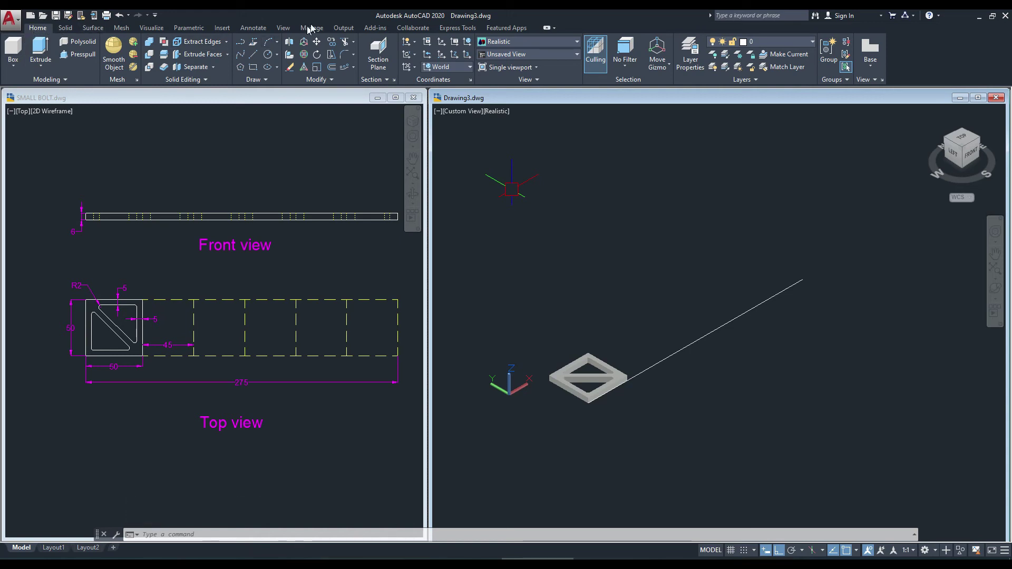
# Step: Path Array the cut plate along the 275 mm line
pyautogui.click(354, 69)
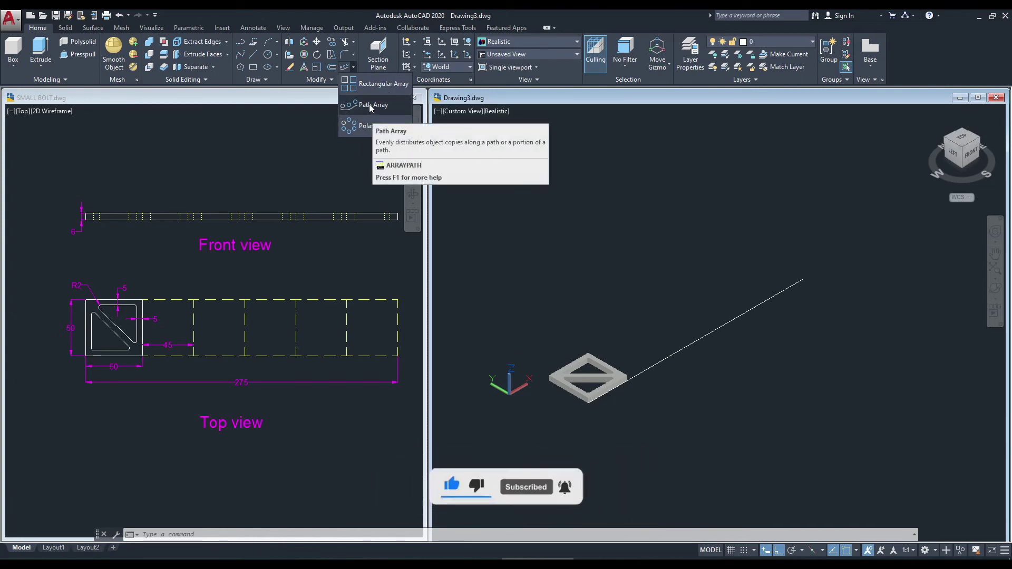
pyautogui.click(372, 106)
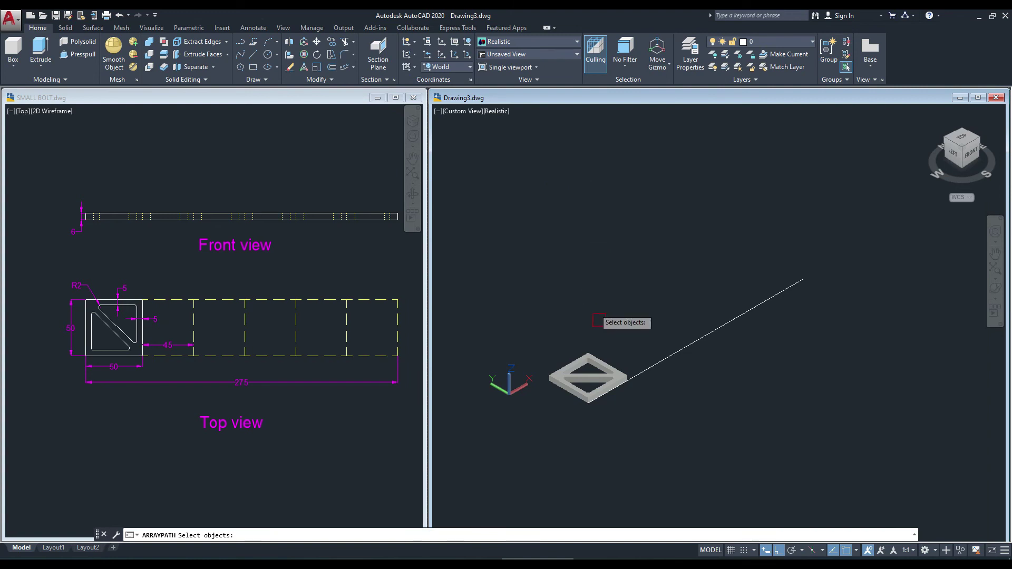
pyautogui.click(605, 359)
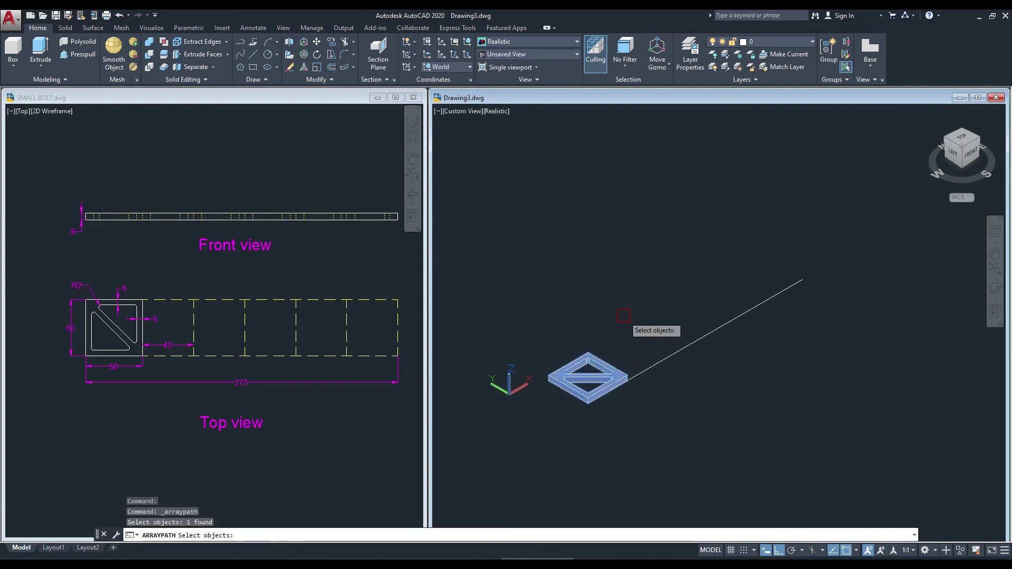
pyautogui.press('Return')
pyautogui.scroll(2, 624, 316)
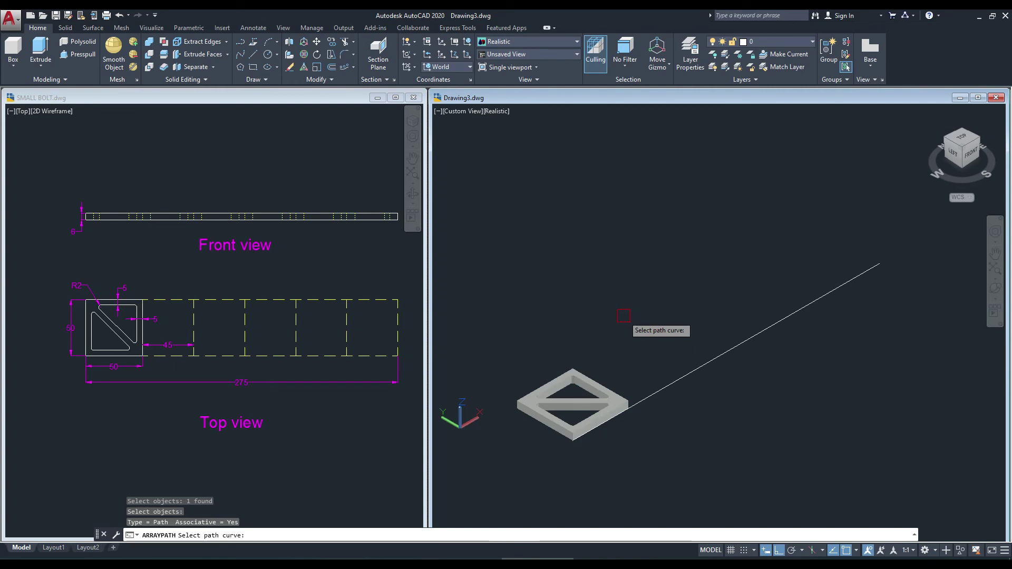
pyautogui.click(689, 365)
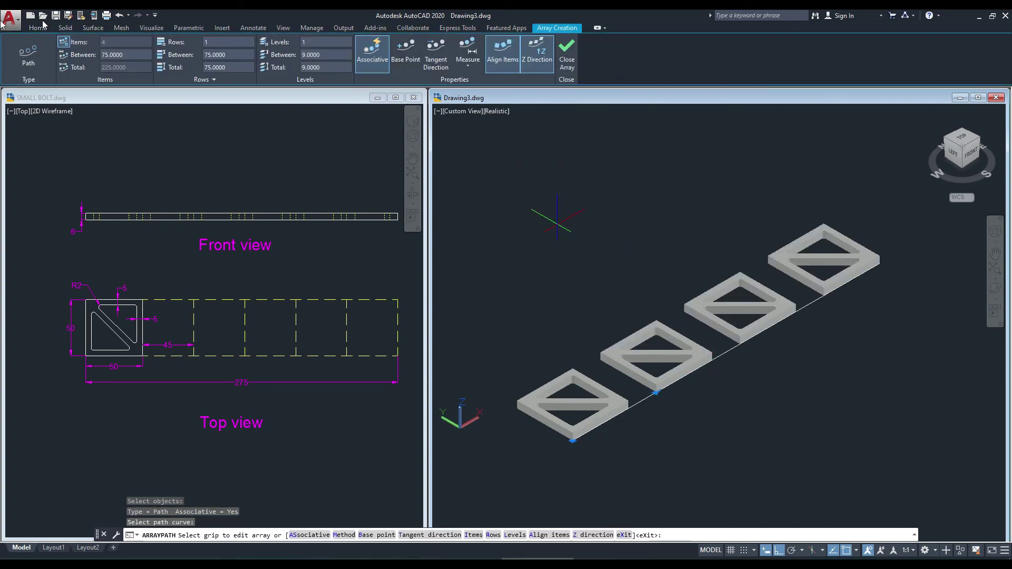
# Step: Check the plate profile dimensions in the SMALL BOLT reference drawing
pyautogui.click(176, 298)
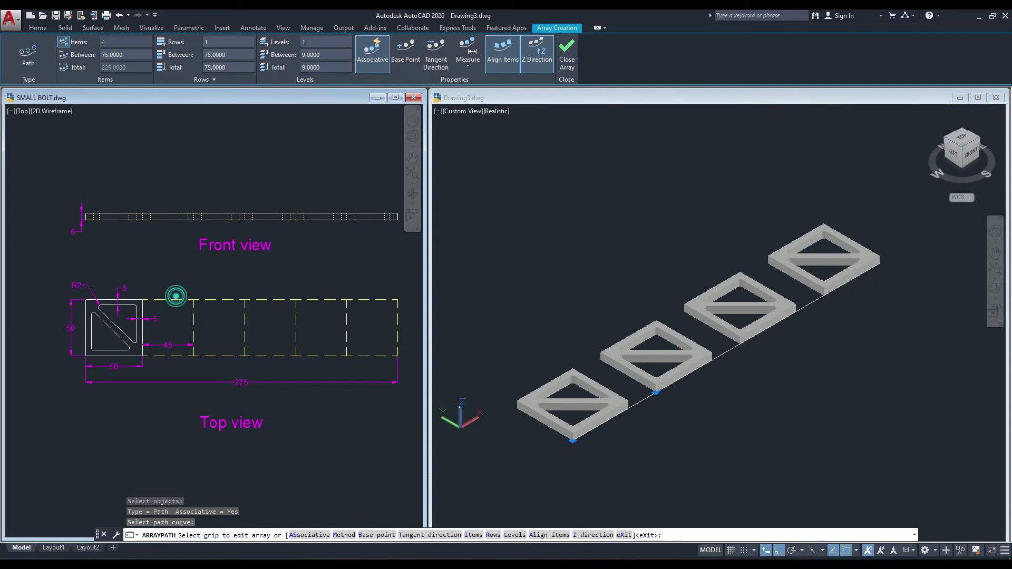
pyautogui.scroll(4, 174, 323)
pyautogui.moveTo(174, 324); pyautogui.dragTo(246, 262, button='middle')
pyautogui.scroll(-2, 191, 294)
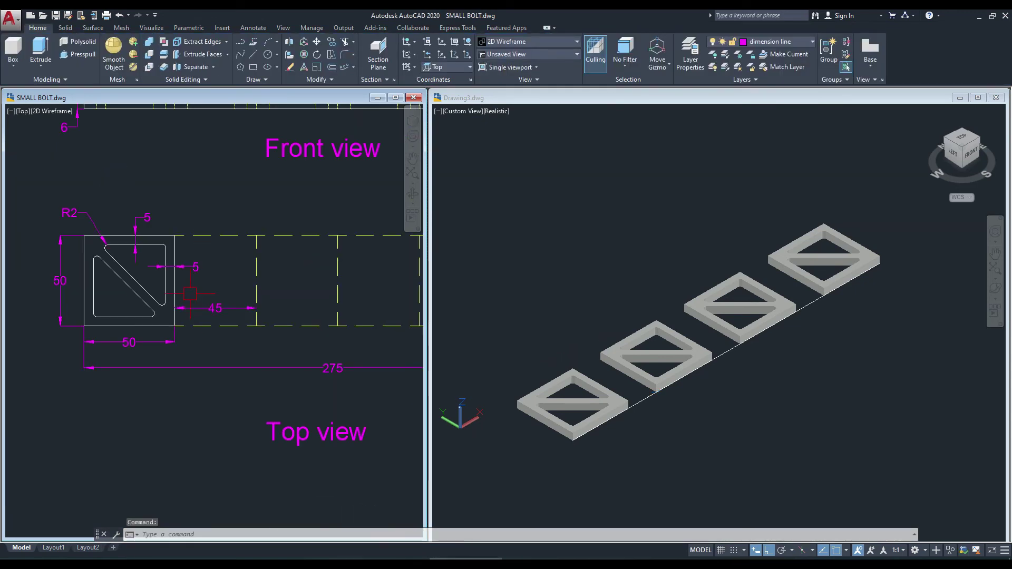
pyautogui.scroll(2, 221, 312)
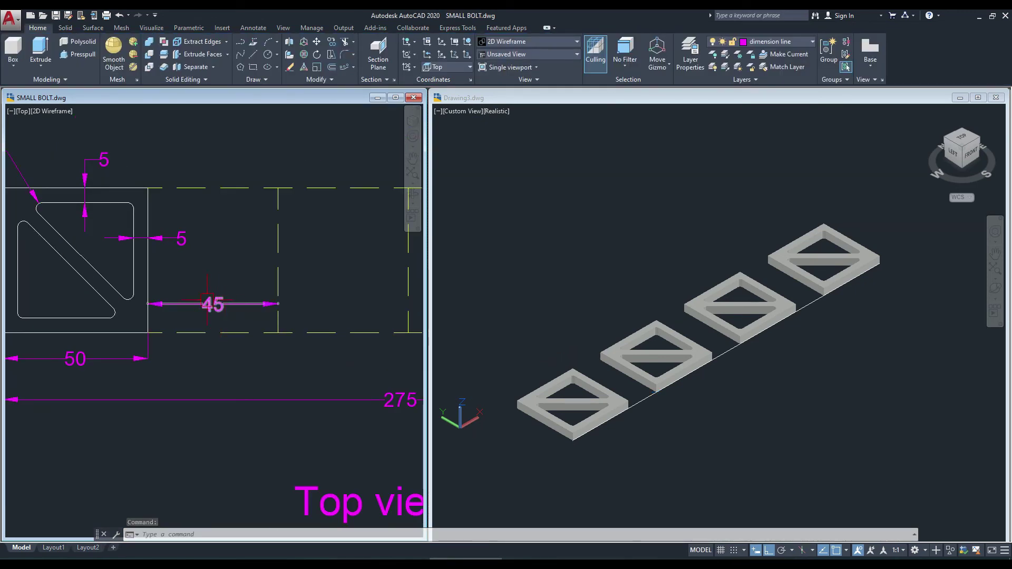
pyautogui.scroll(-2, 208, 296)
pyautogui.click(656, 361)
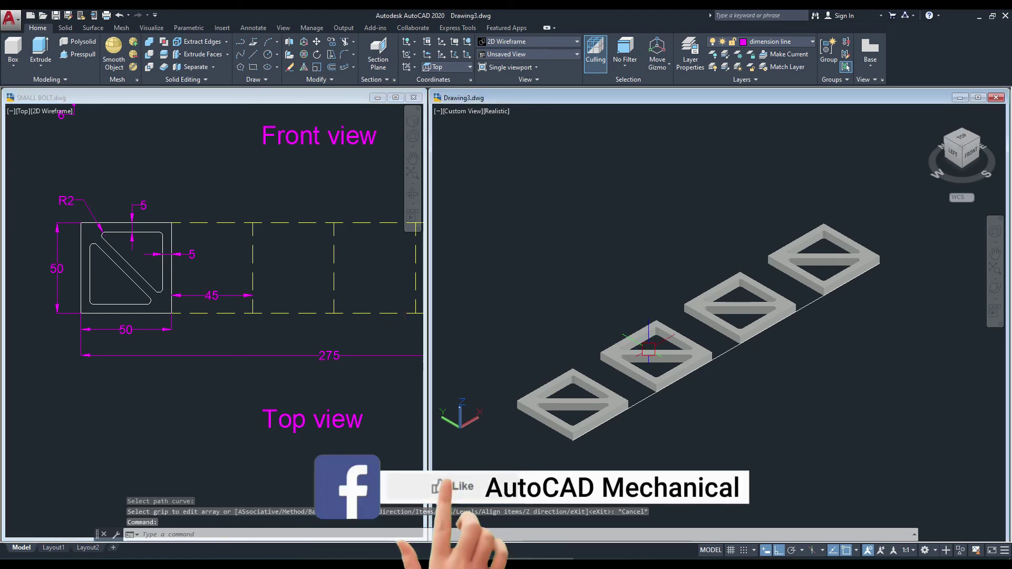
# Step: Set the path array to 45 mm spacing and 6 items
pyautogui.click(656, 362)
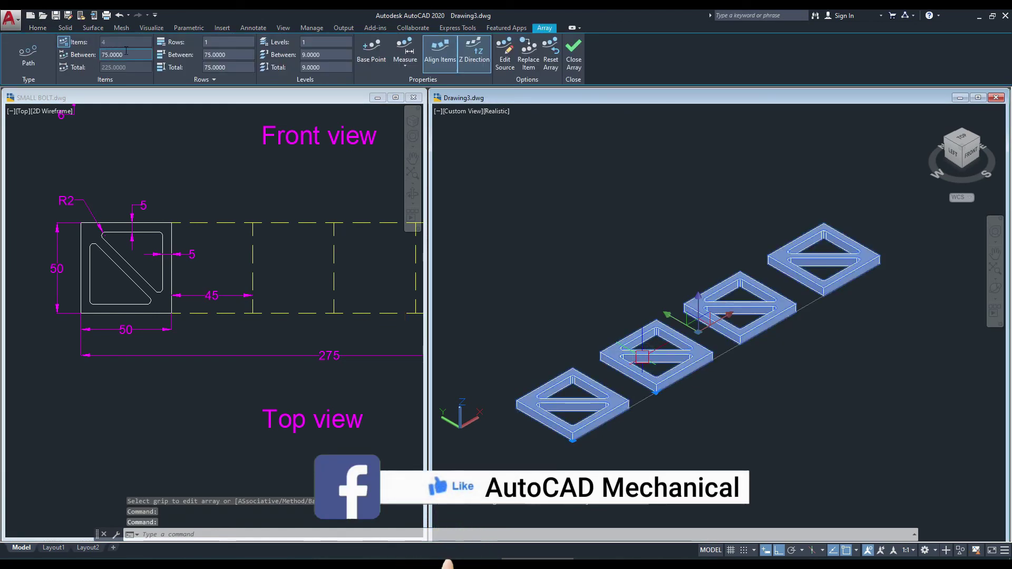
pyautogui.click(109, 54)
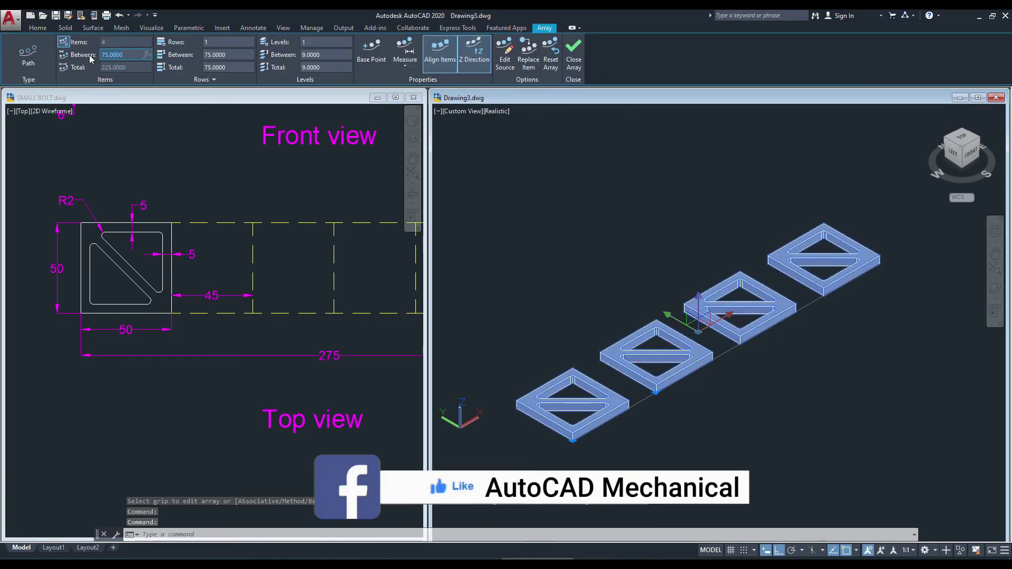
pyautogui.write('45')
pyautogui.press('Return')
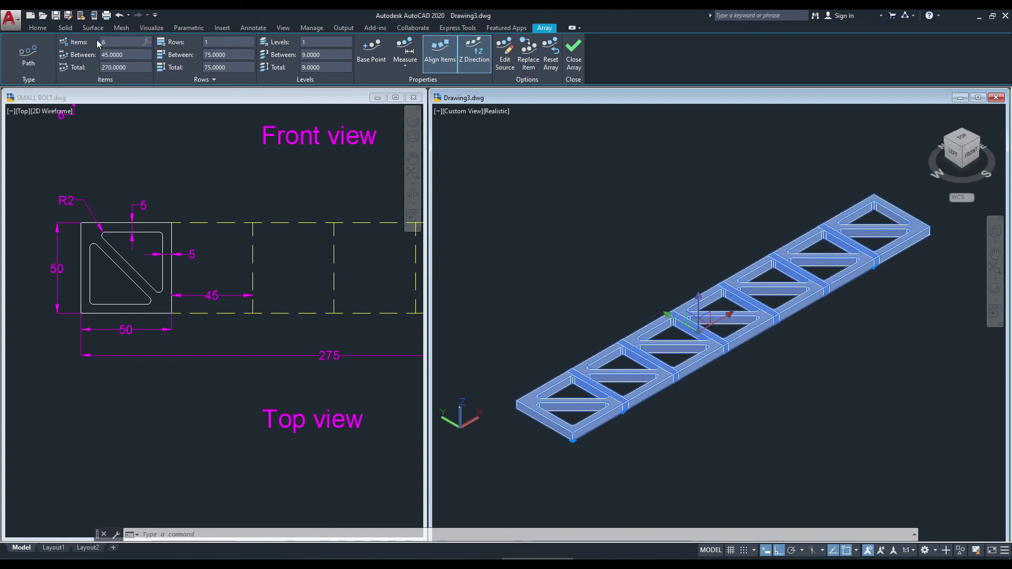
pyautogui.press('Return')
pyautogui.click(601, 258)
pyautogui.press('Escape')
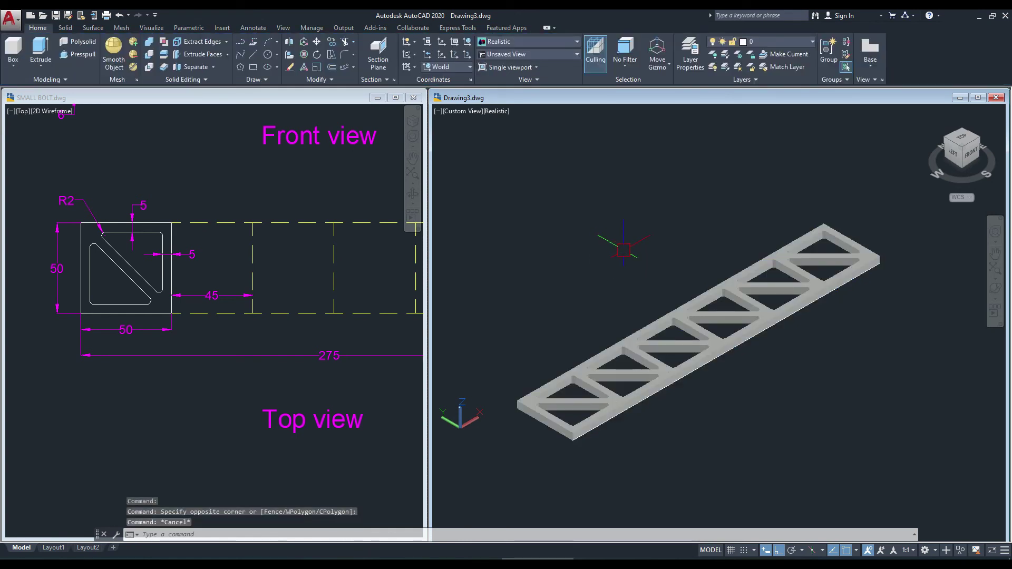
# Step: Look over the SMALL BOLT reference drawing, then return to Drawing3
pyautogui.click(314, 306)
pyautogui.scroll(-1, 310, 298)
pyautogui.scroll(-1, 263, 311)
pyautogui.scroll(-1, 227, 319)
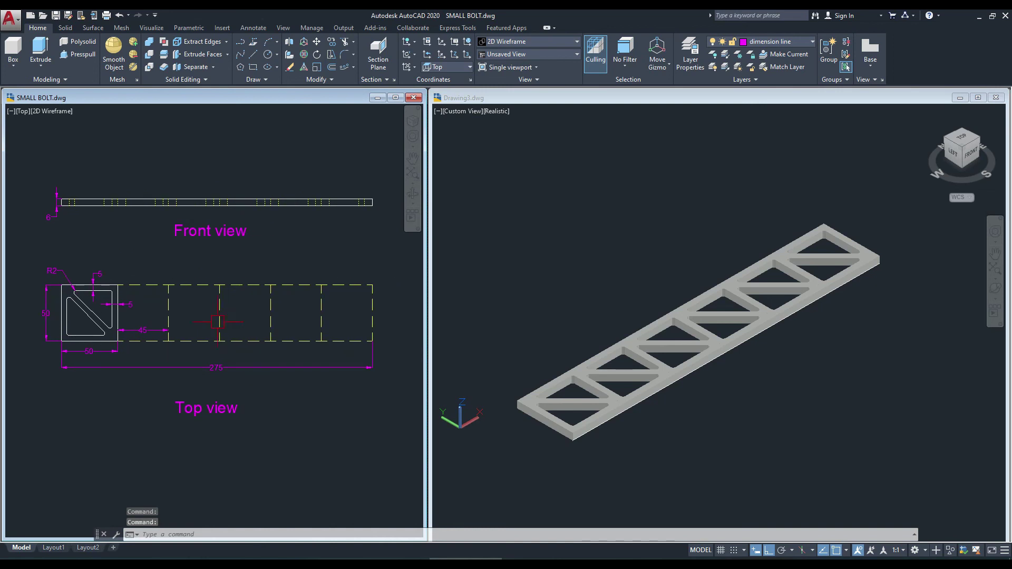
pyautogui.click(783, 306)
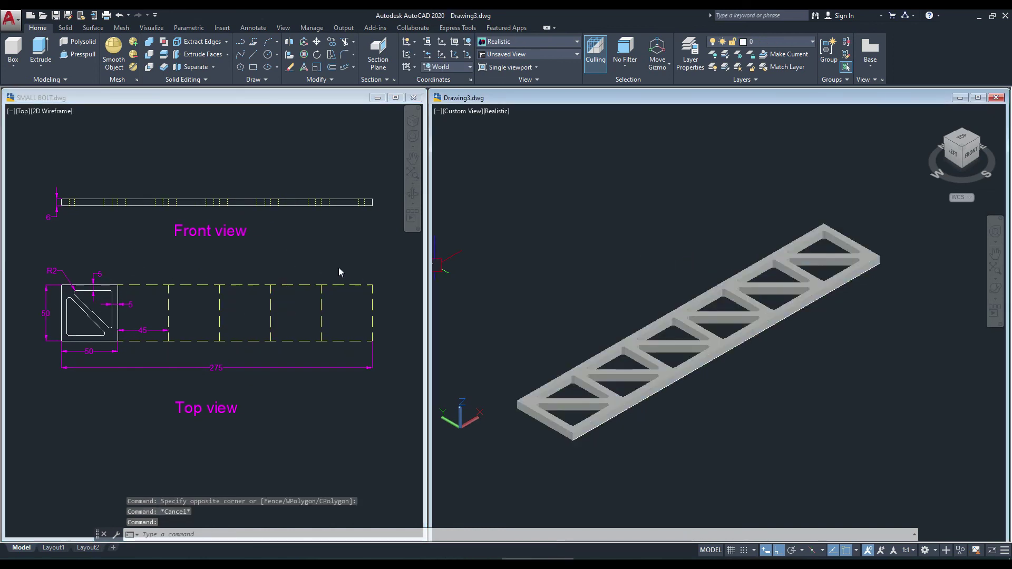
pyautogui.click(323, 262)
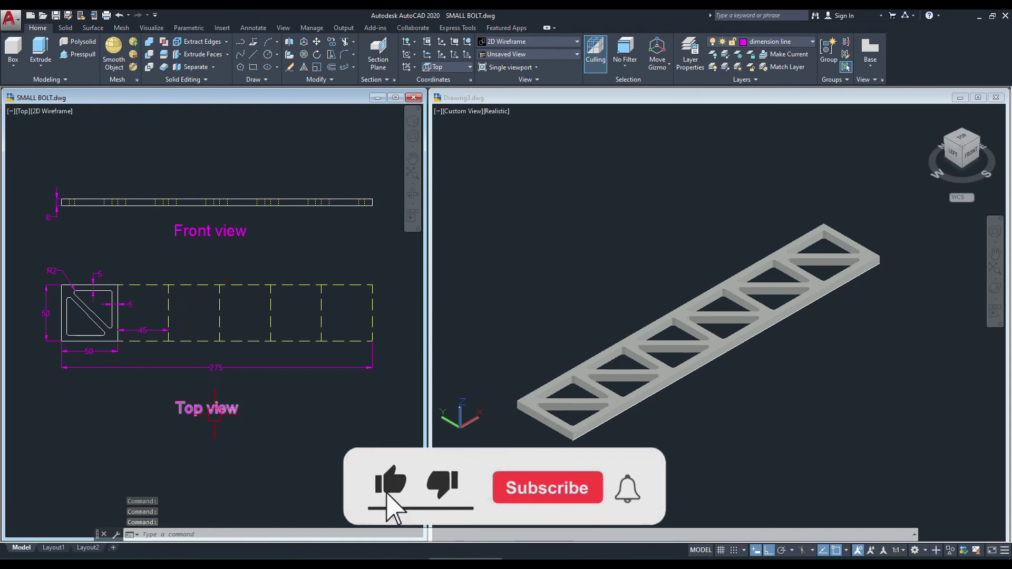
pyautogui.click(610, 312)
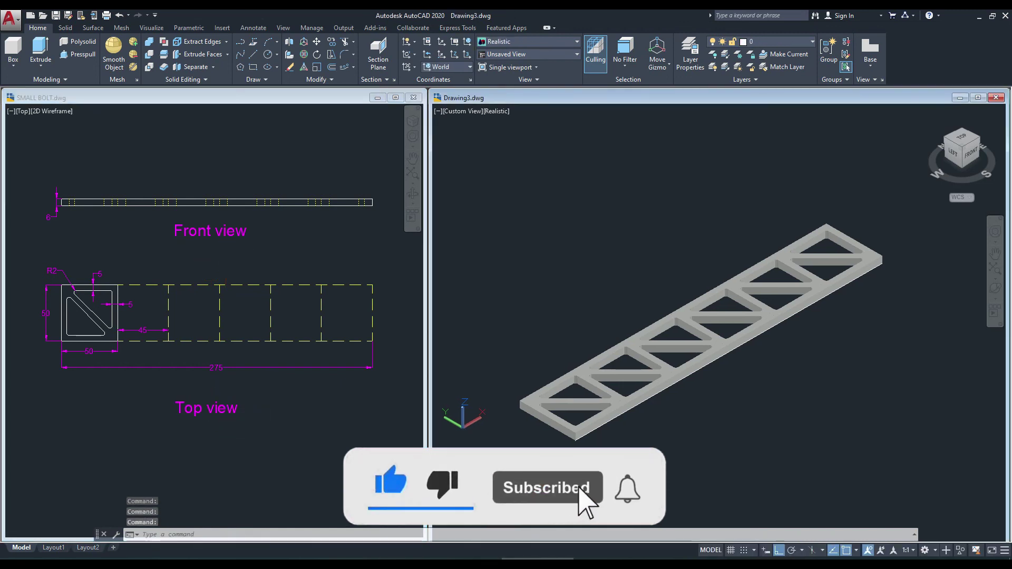
# Step: Free Orbit the lattice beam to view it from above
pyautogui.click(996, 298)
pyautogui.click(944, 322)
pyautogui.moveTo(938, 321)
pyautogui.mouseDown()
pyautogui.moveTo(848, 316)
pyautogui.moveTo(670, 275)
pyautogui.mouseUp()
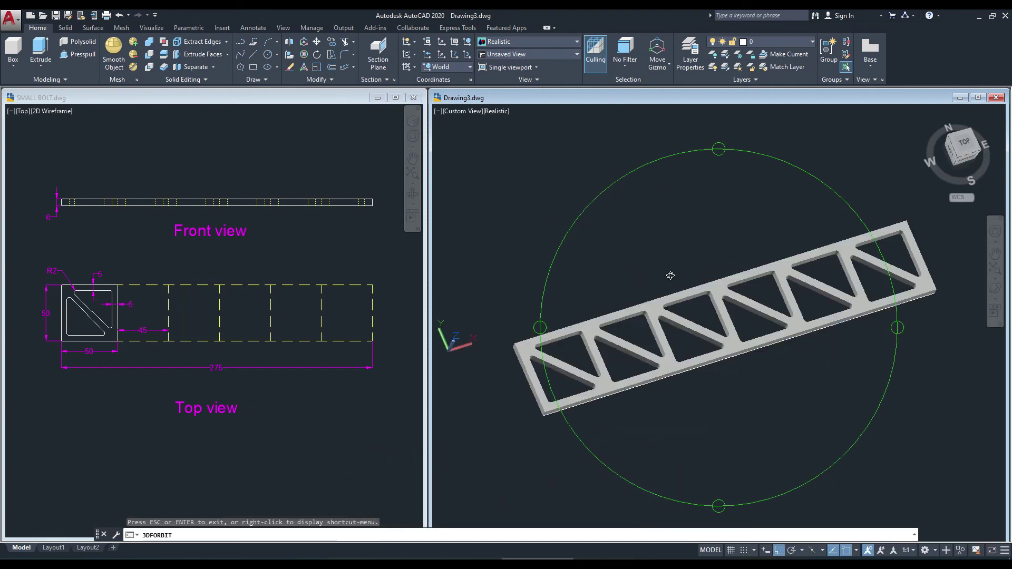